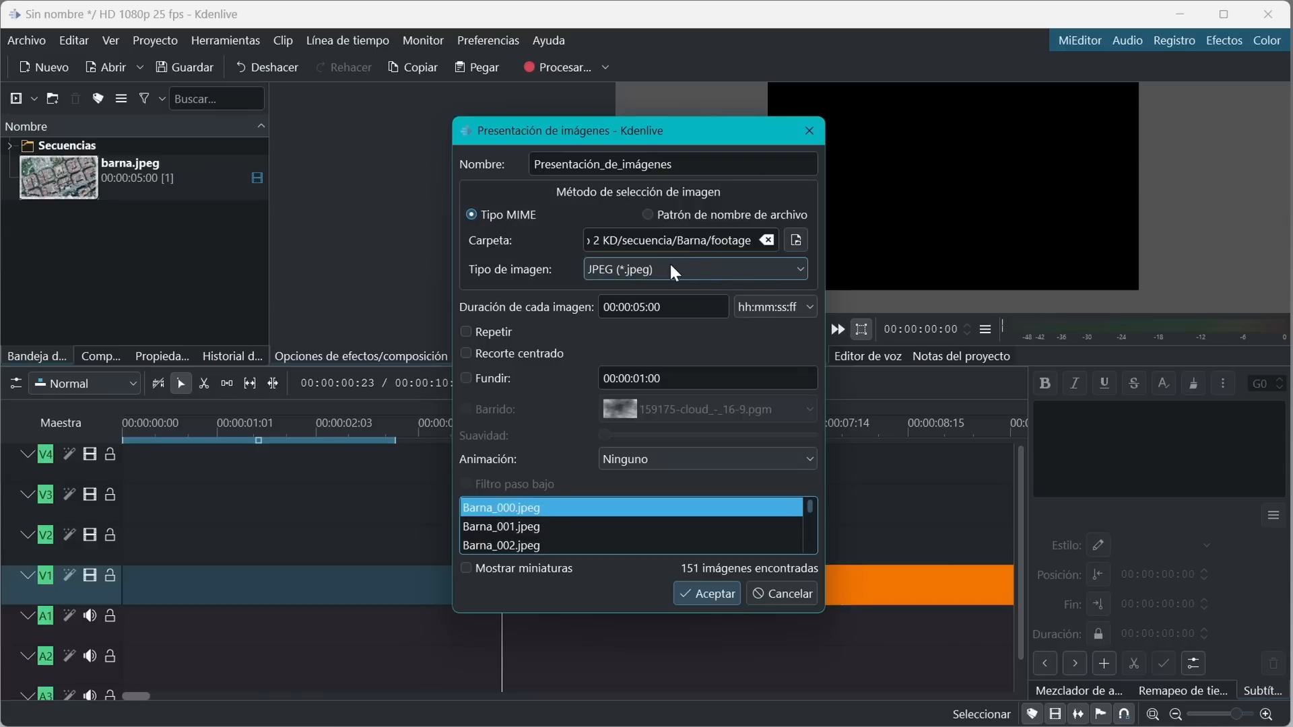
# Create the image slideshow from JPEG (*.jpeg) images, setting each image's duration to 1 frame
pyautogui.click(698, 266)
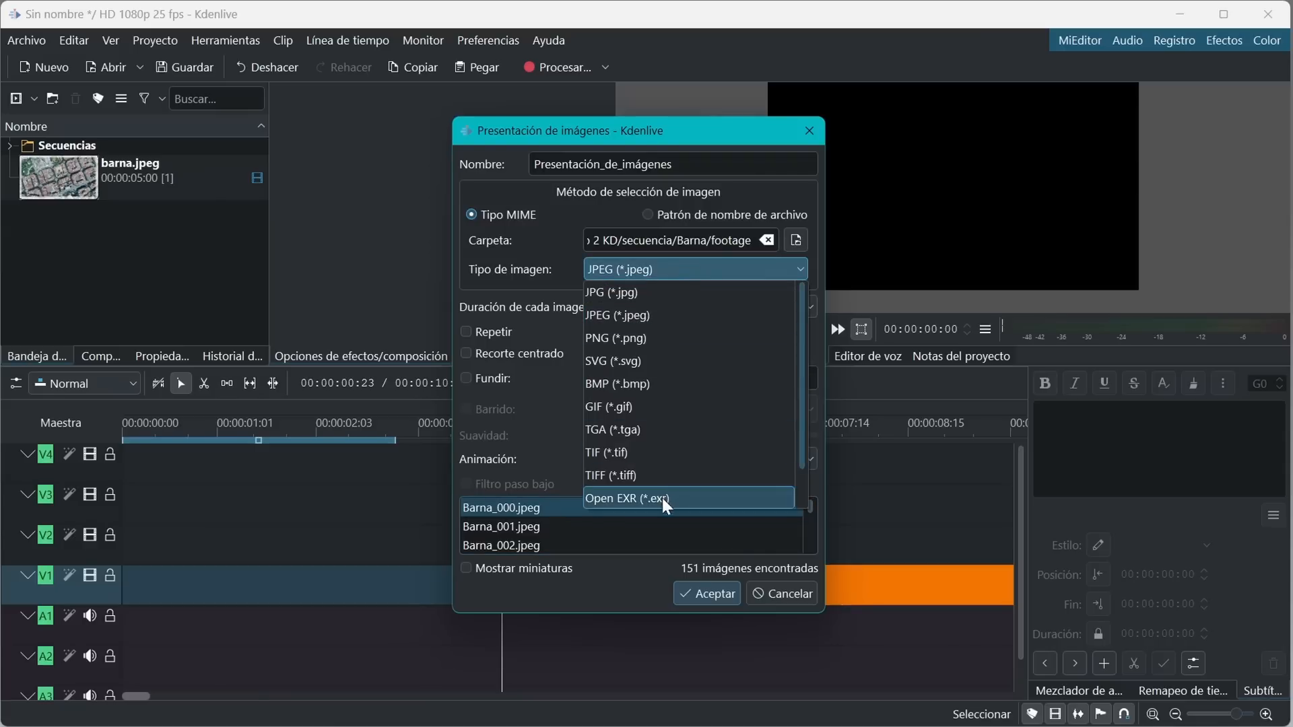
pyautogui.click(635, 316)
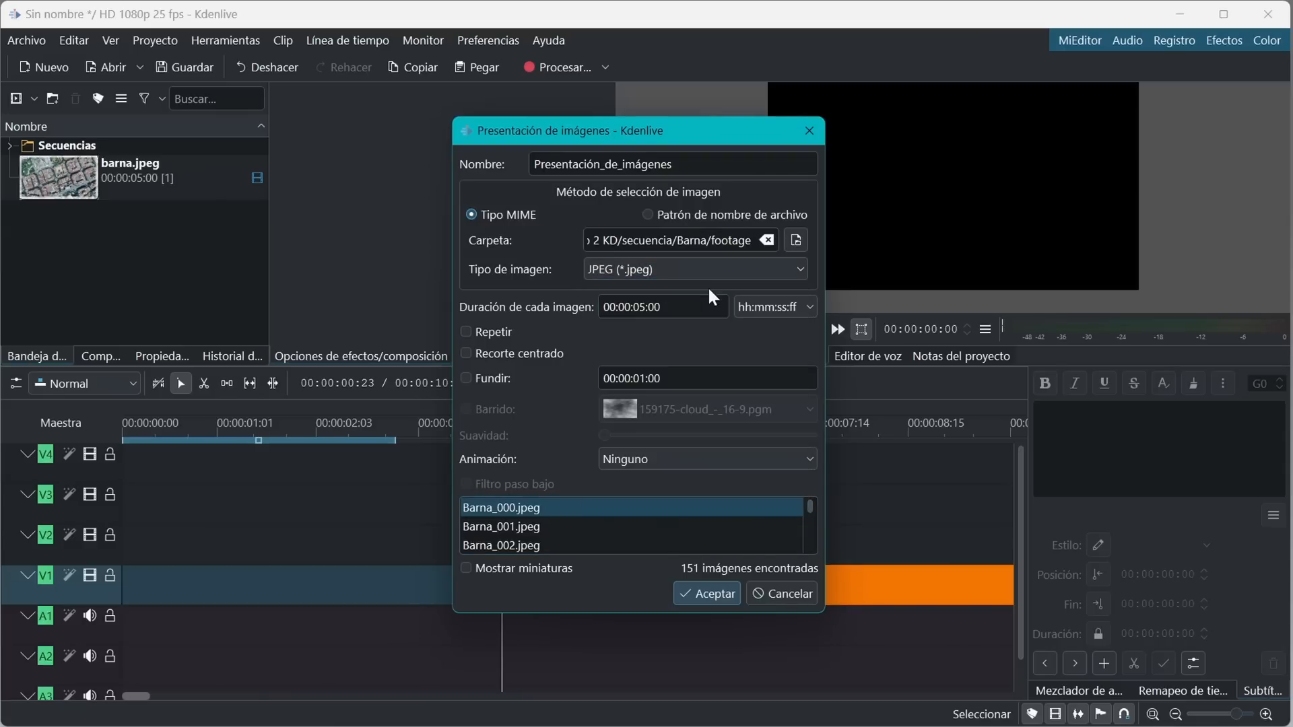
pyautogui.click(663, 315)
pyautogui.click(761, 309)
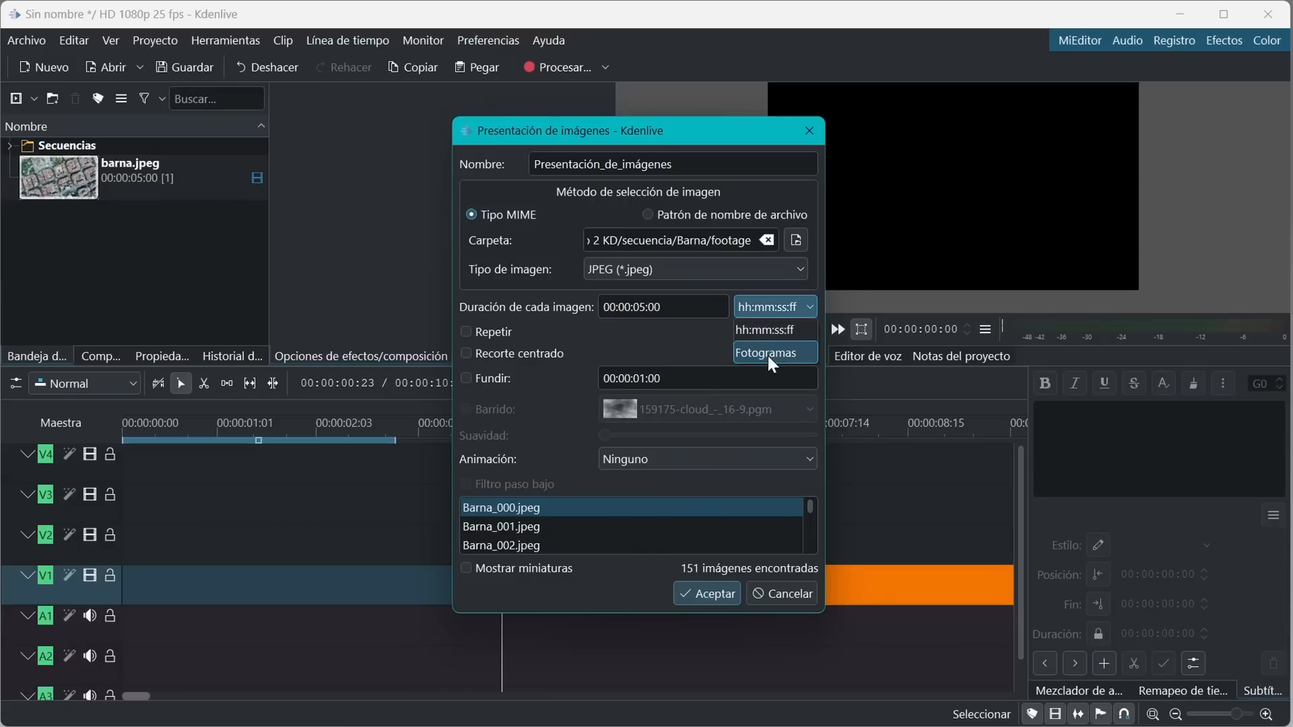
pyautogui.click(768, 356)
pyautogui.moveTo(627, 308); pyautogui.dragTo(579, 311)
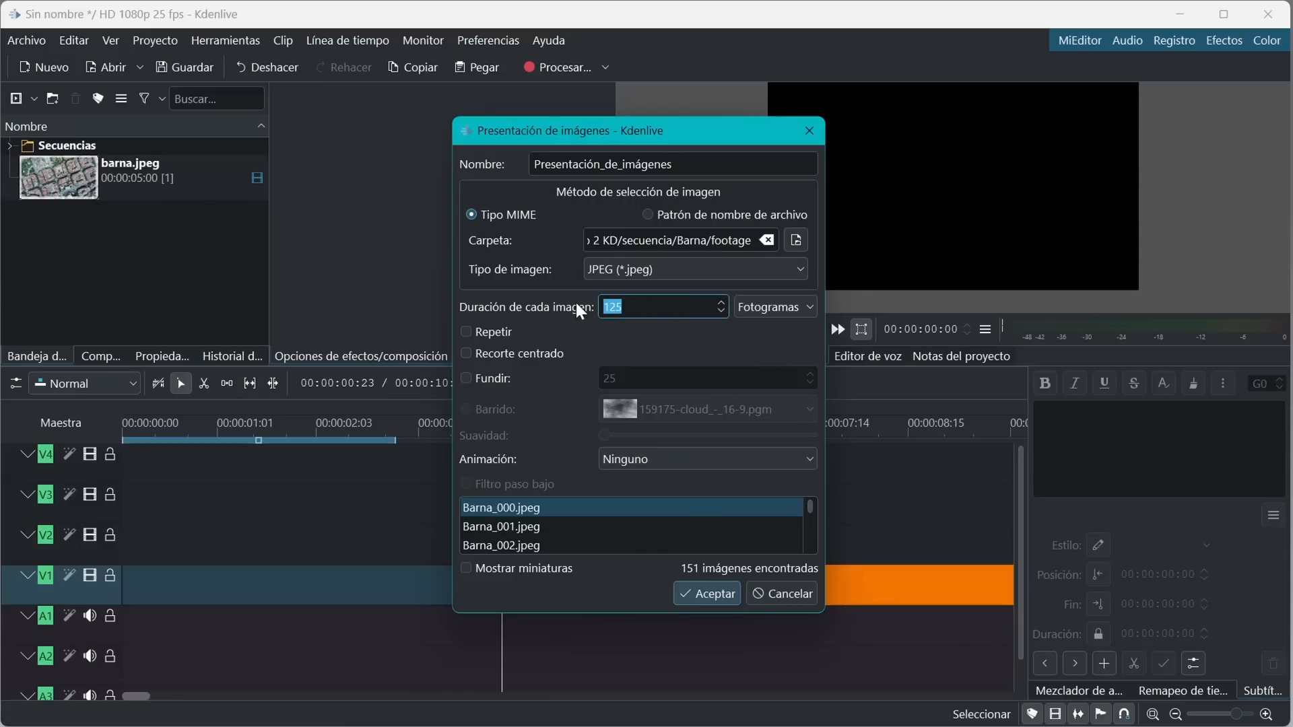
pyautogui.write('1')
pyautogui.click(711, 595)
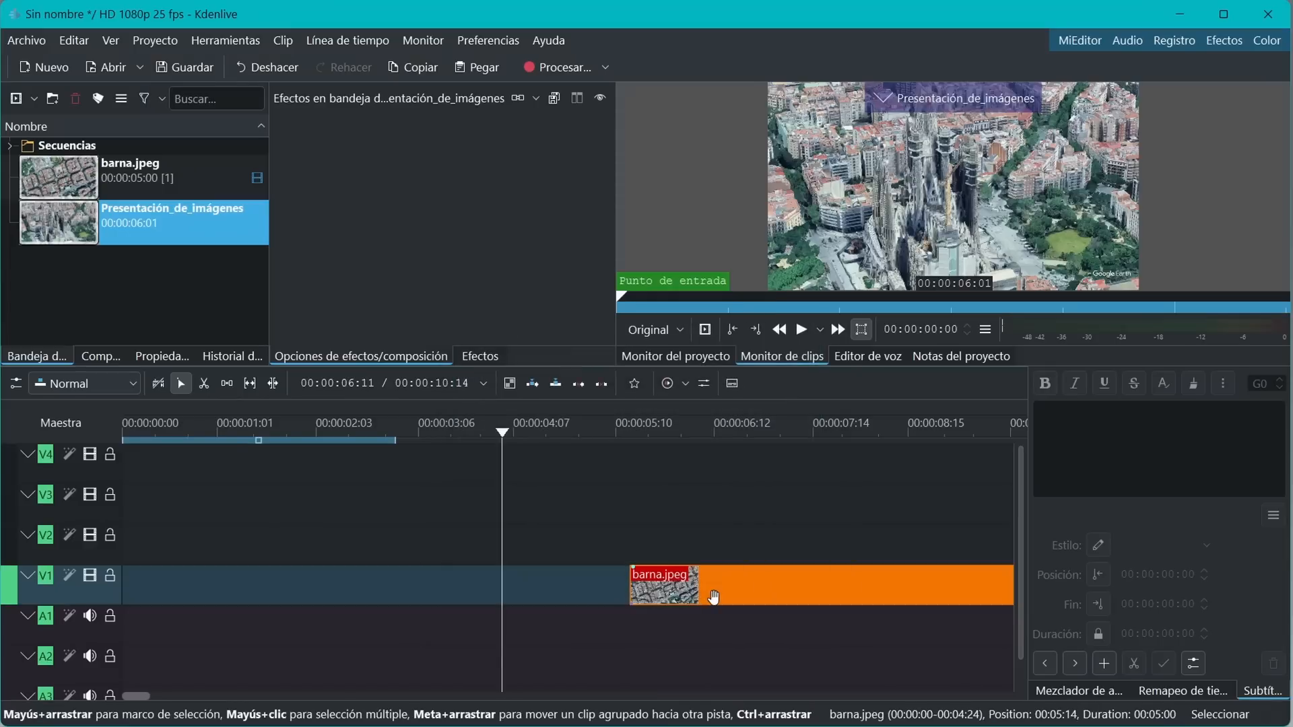
# Place the slideshow clip at the start of track V2 and trim its end to about 00:00:02:05
pyautogui.moveTo(51, 225); pyautogui.dragTo(125, 537)
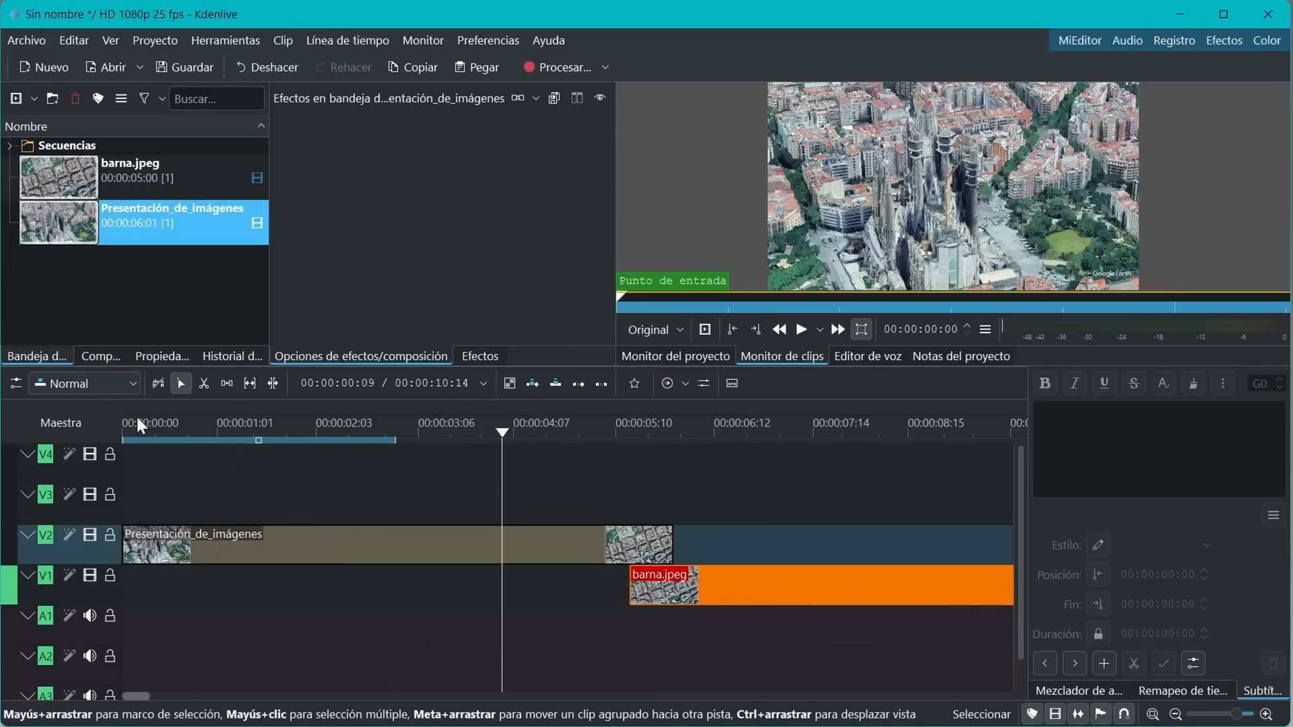
pyautogui.click(136, 417)
pyautogui.moveTo(138, 430); pyautogui.dragTo(324, 441)
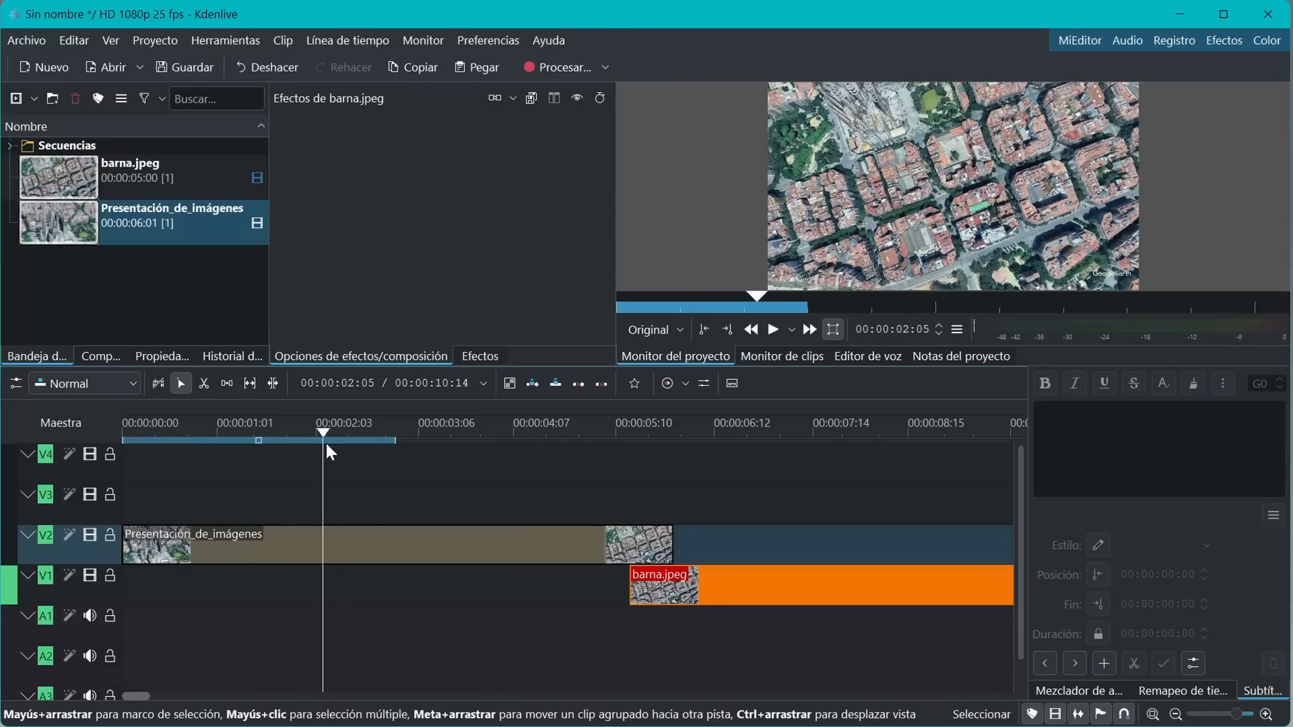
pyautogui.moveTo(671, 546); pyautogui.dragTo(338, 552)
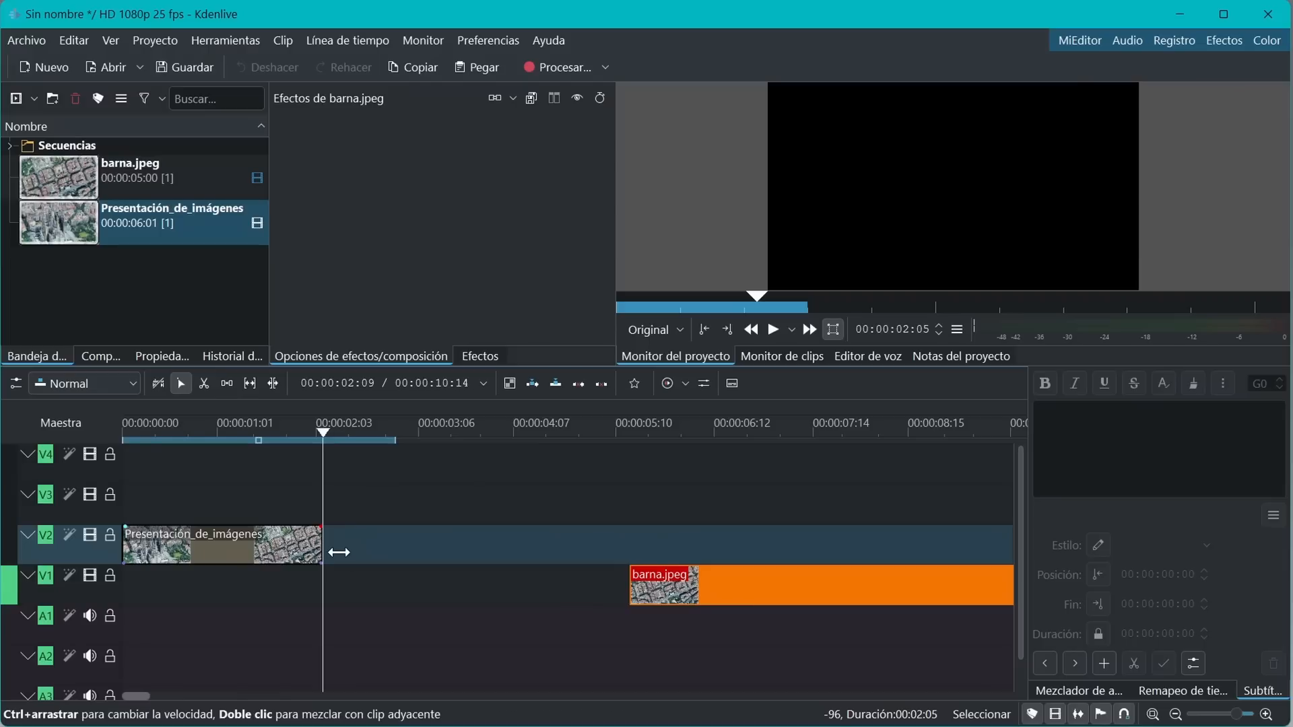
# Move the slideshow clip down to V1 and slide the barna.jpeg clip left to follow it directly
pyautogui.moveTo(179, 547); pyautogui.dragTo(170, 582)
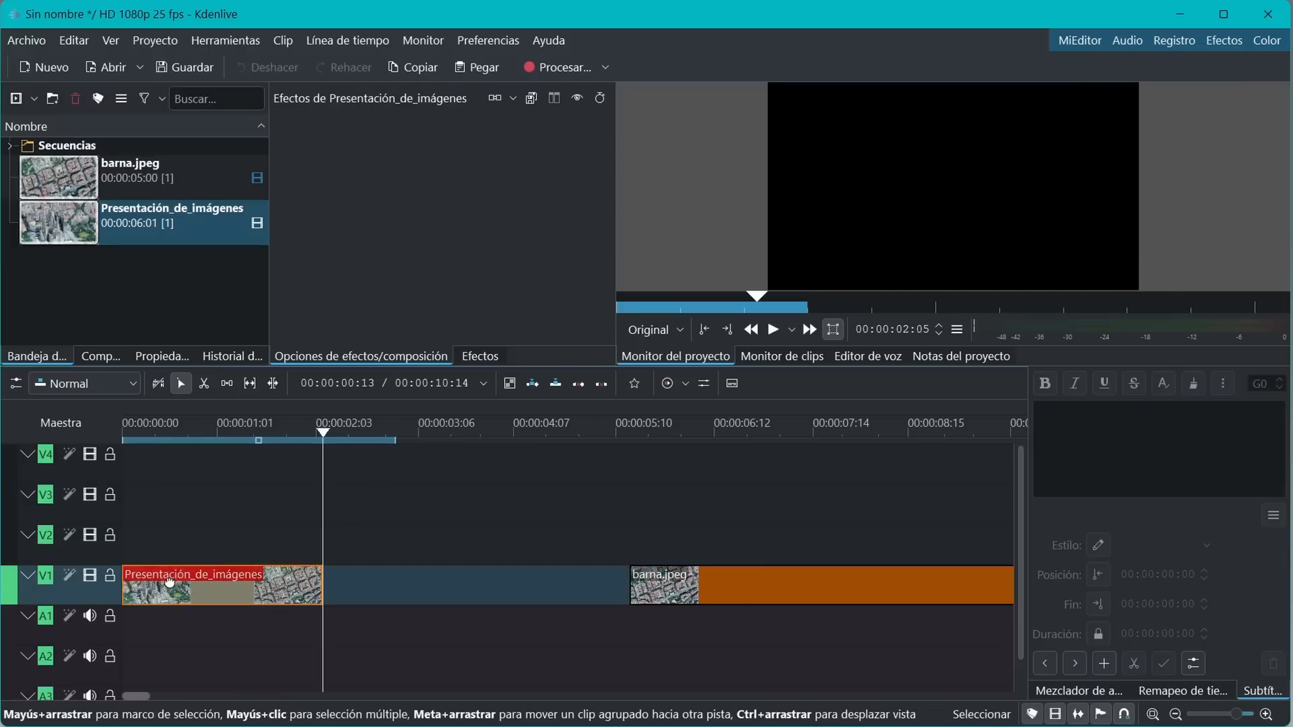
pyautogui.moveTo(705, 587); pyautogui.dragTo(400, 601)
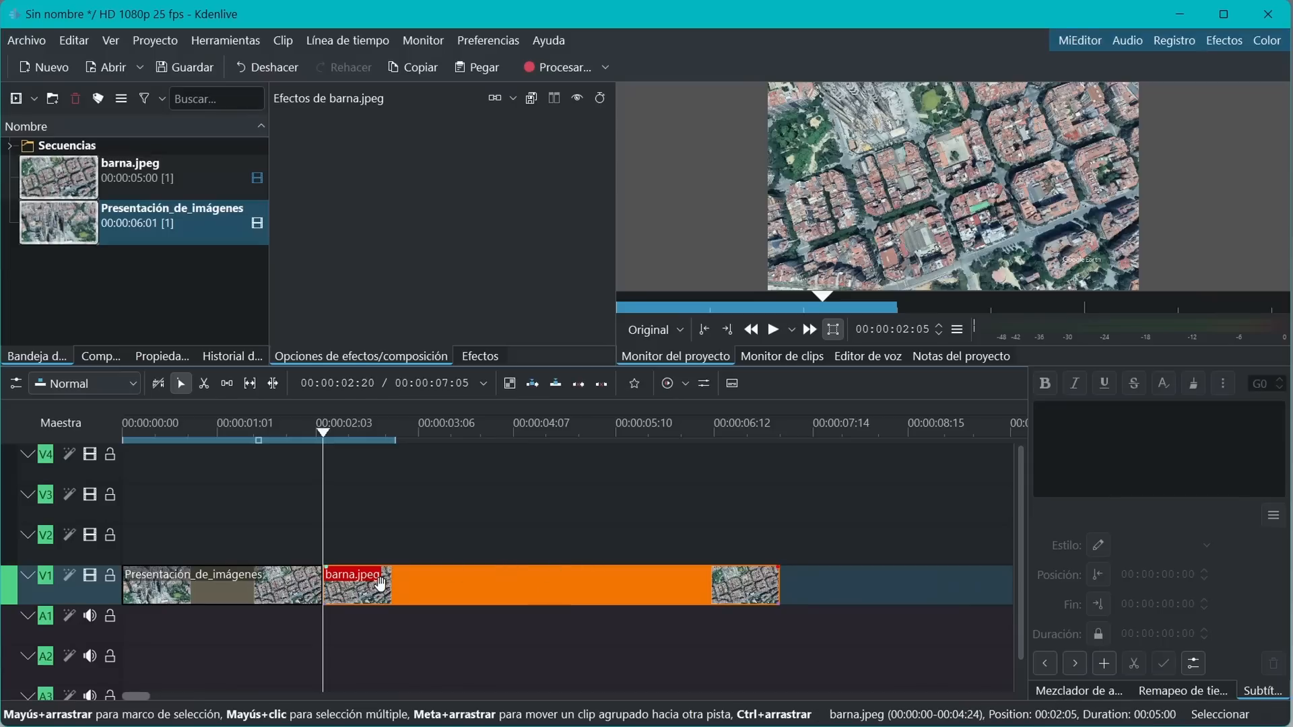
pyautogui.press('Right')
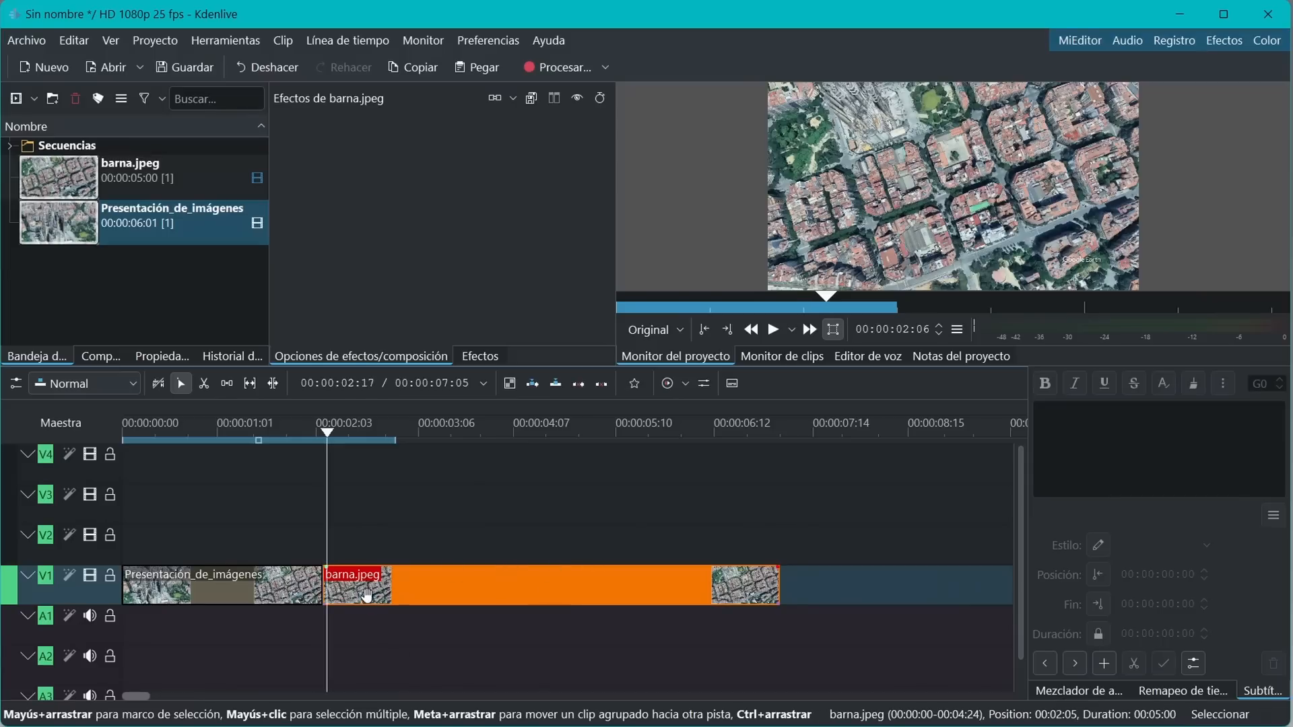
# Create a new 5-second animation clip in the project bin and close the animation editor that opens
pyautogui.rightClick(99, 270)
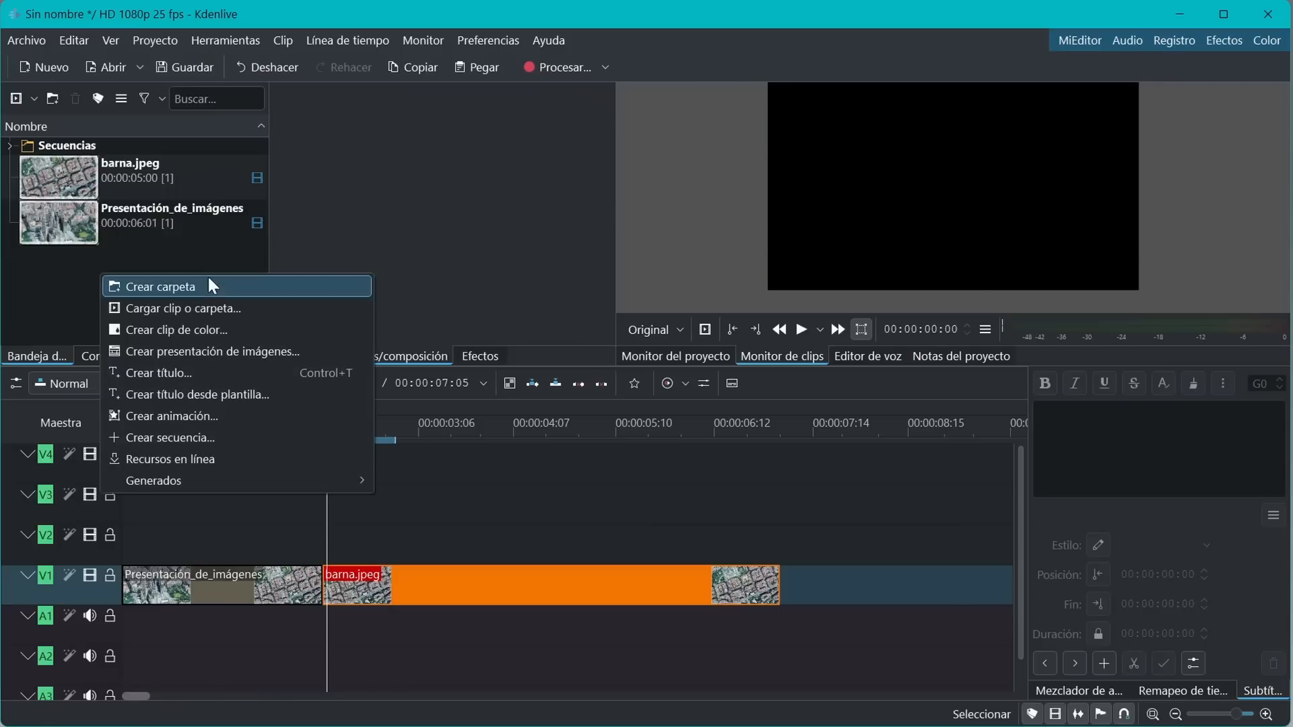
pyautogui.click(171, 416)
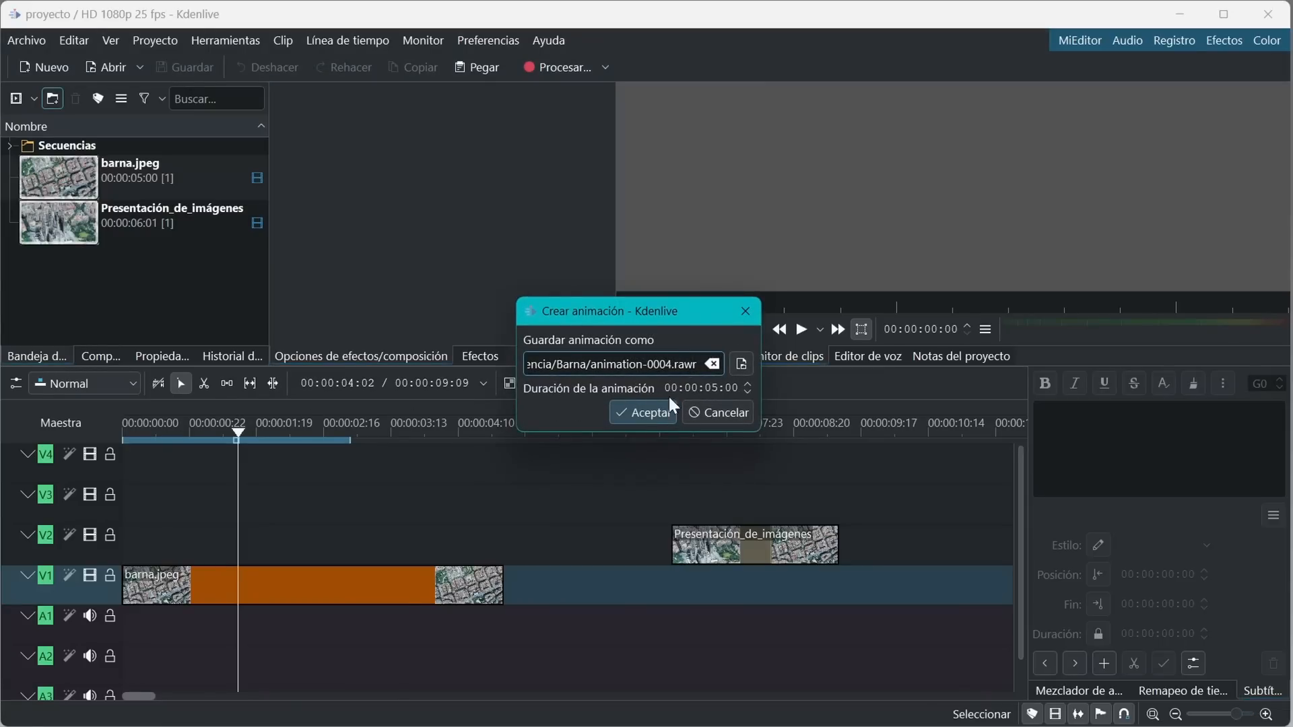
pyautogui.click(656, 412)
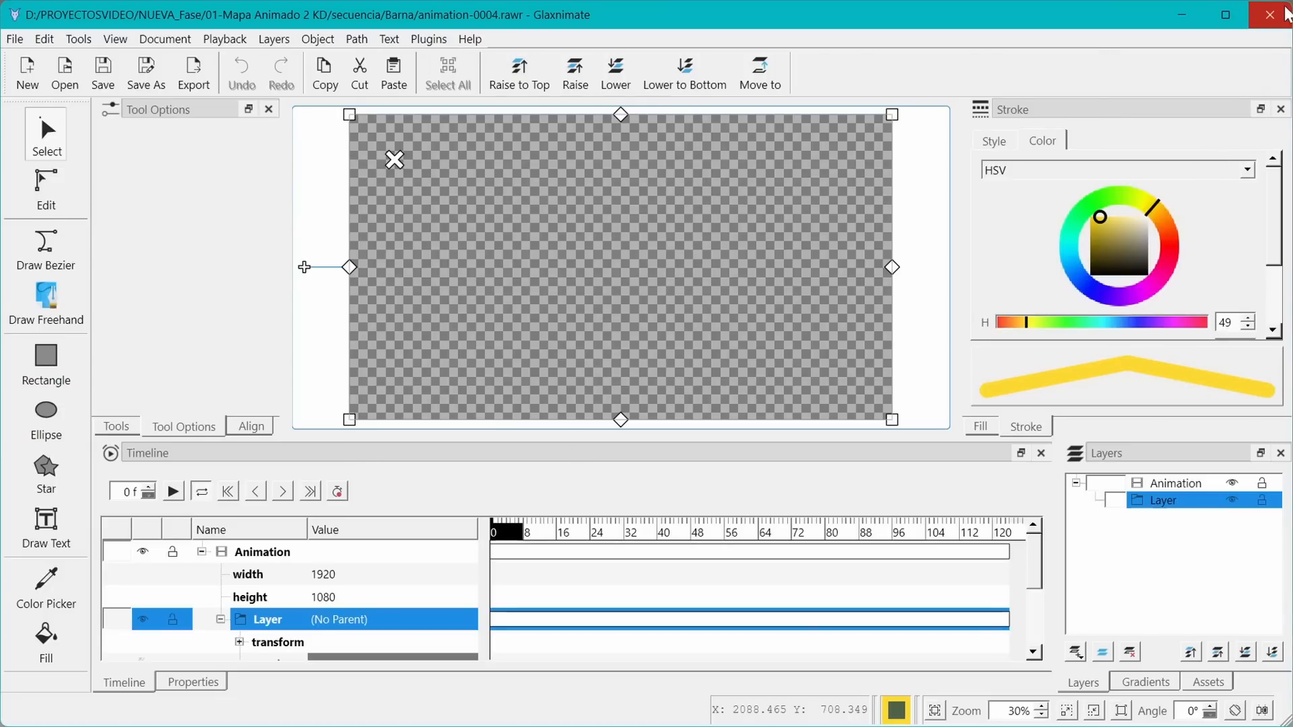
pyautogui.click(1270, 21)
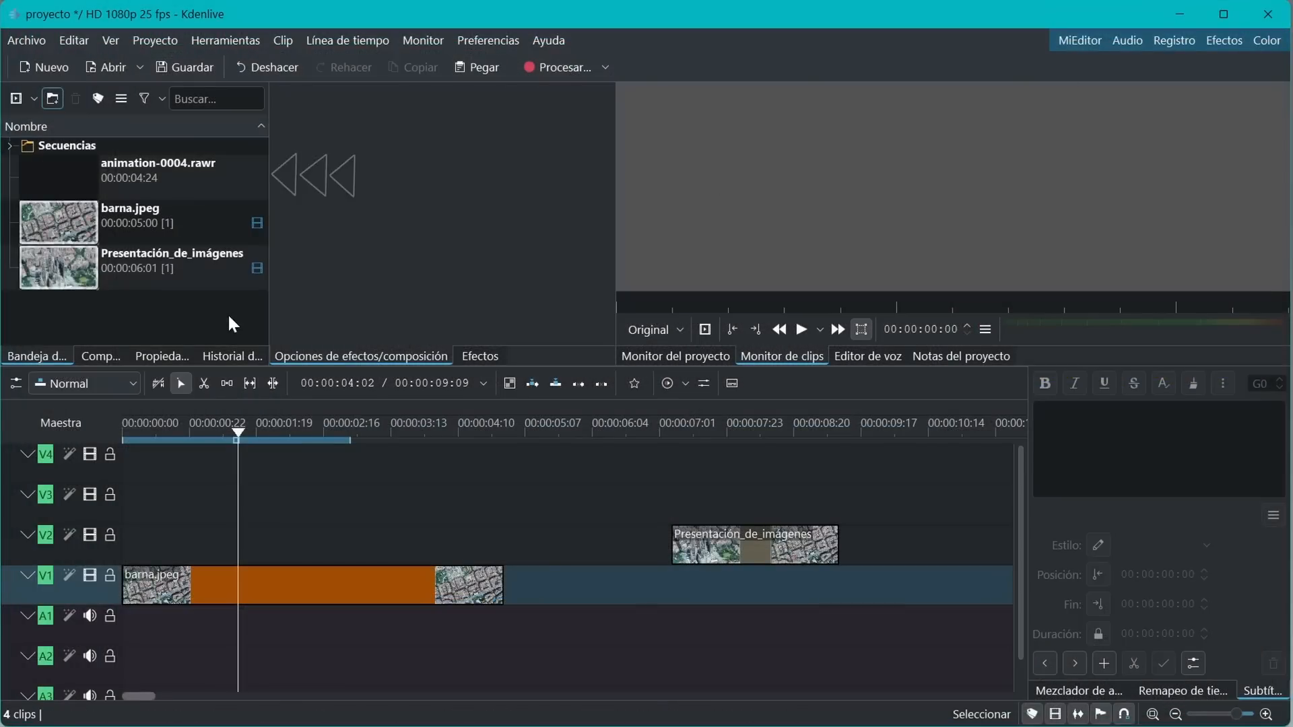
# Place the animation clip at the start of track V2 and open it for editing in Glaxnimate
pyautogui.moveTo(58, 180); pyautogui.dragTo(125, 546)
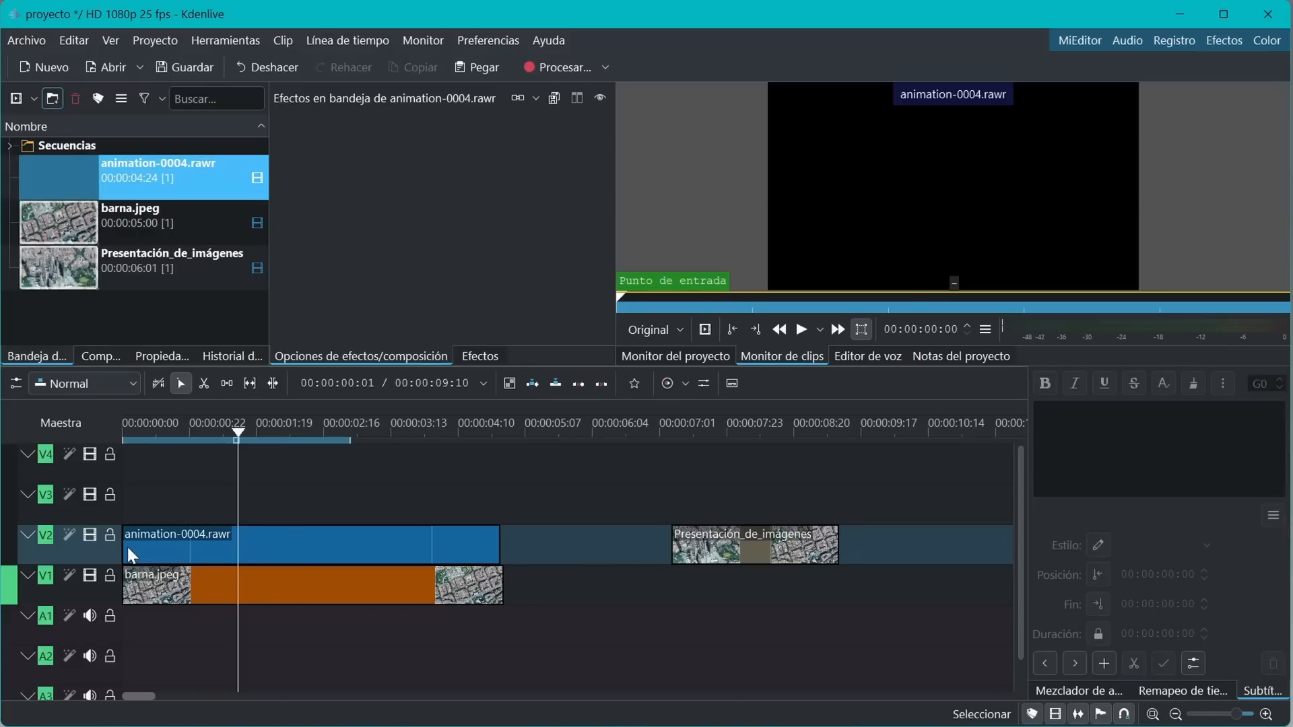
pyautogui.click(332, 547)
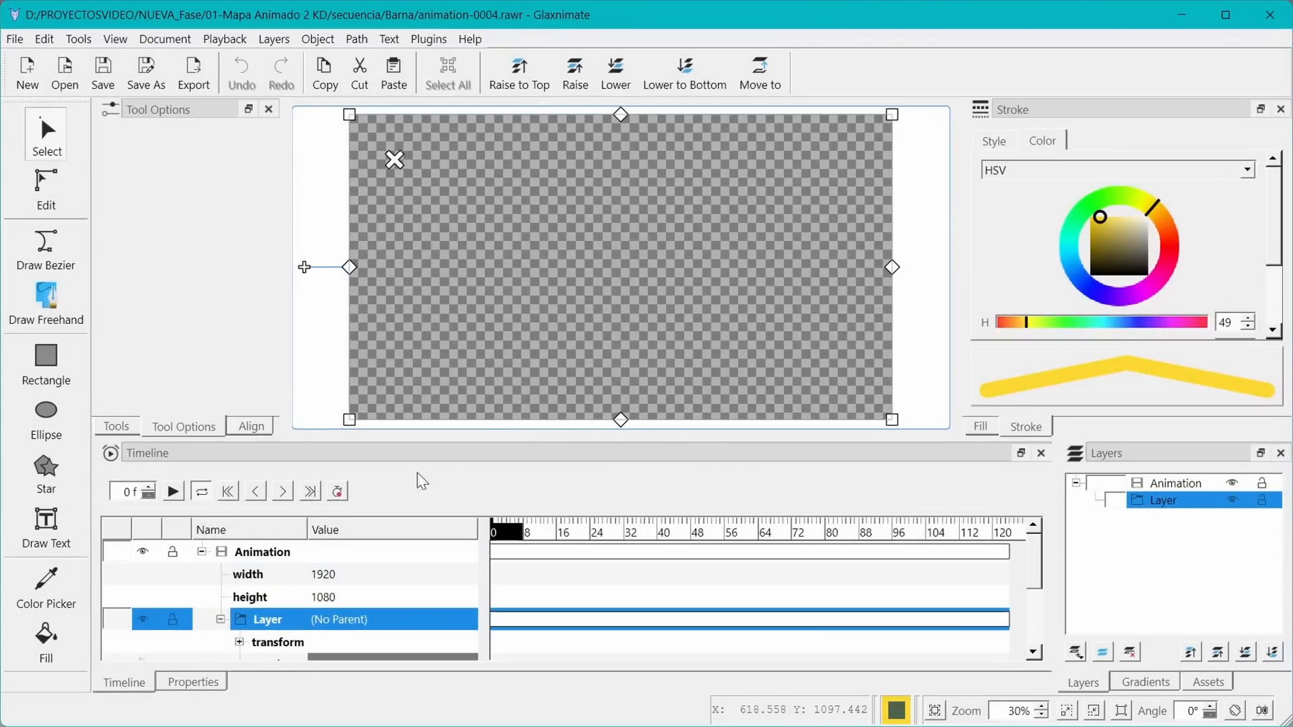
# Preview the animation, then return to the first frame
pyautogui.click(173, 495)
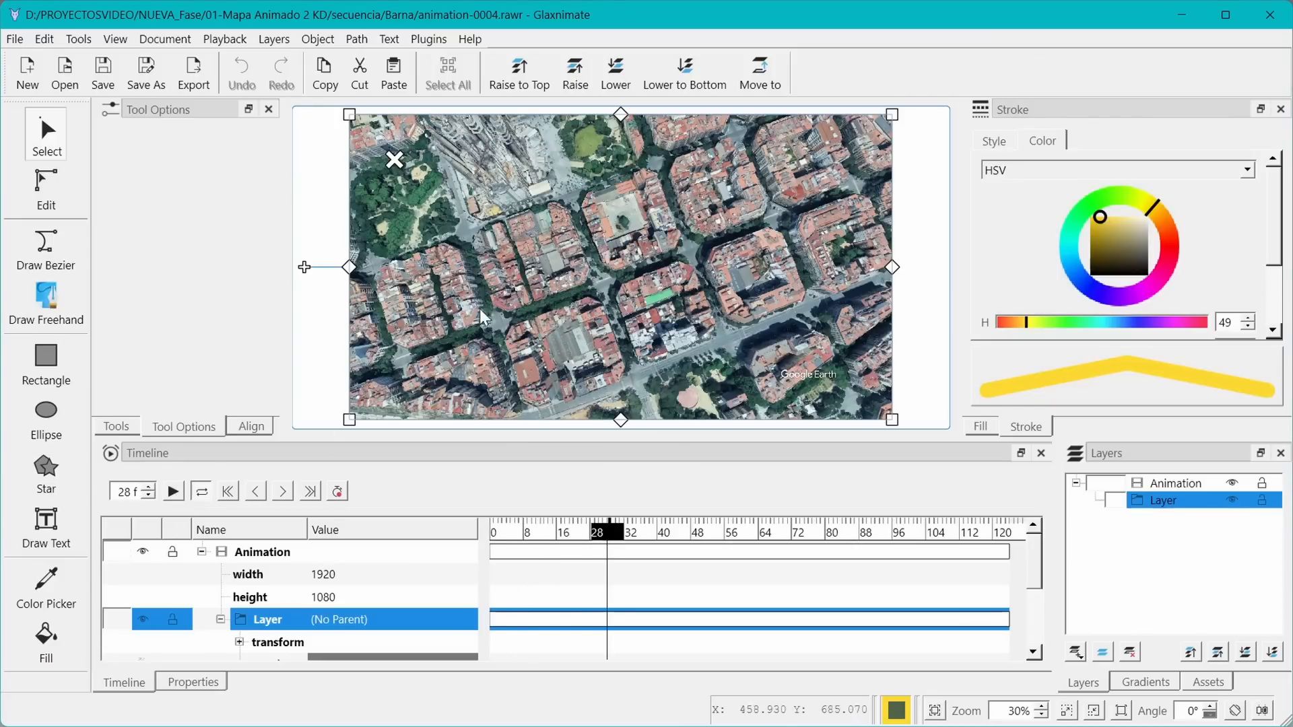
pyautogui.click(232, 493)
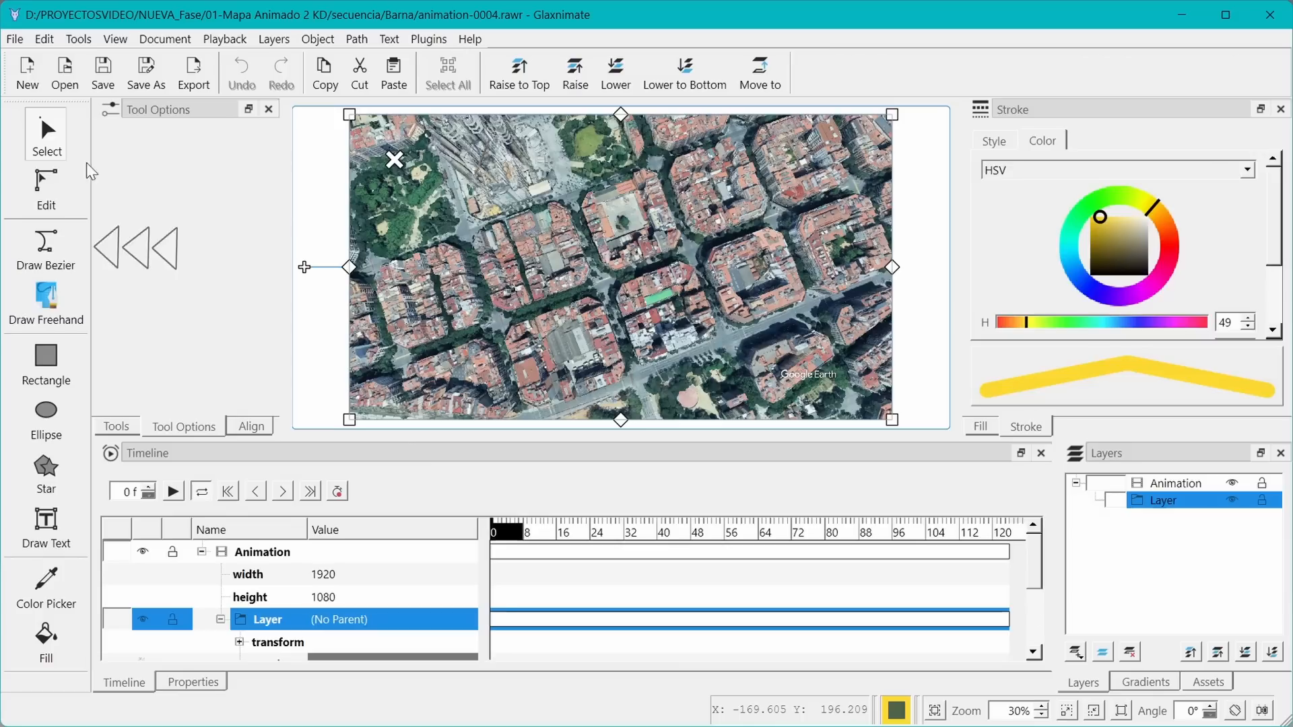
# Draw a yellow Bezier route along the streets, zigzagging from the right-centre down, across and up to the upper left
pyautogui.click(45, 256)
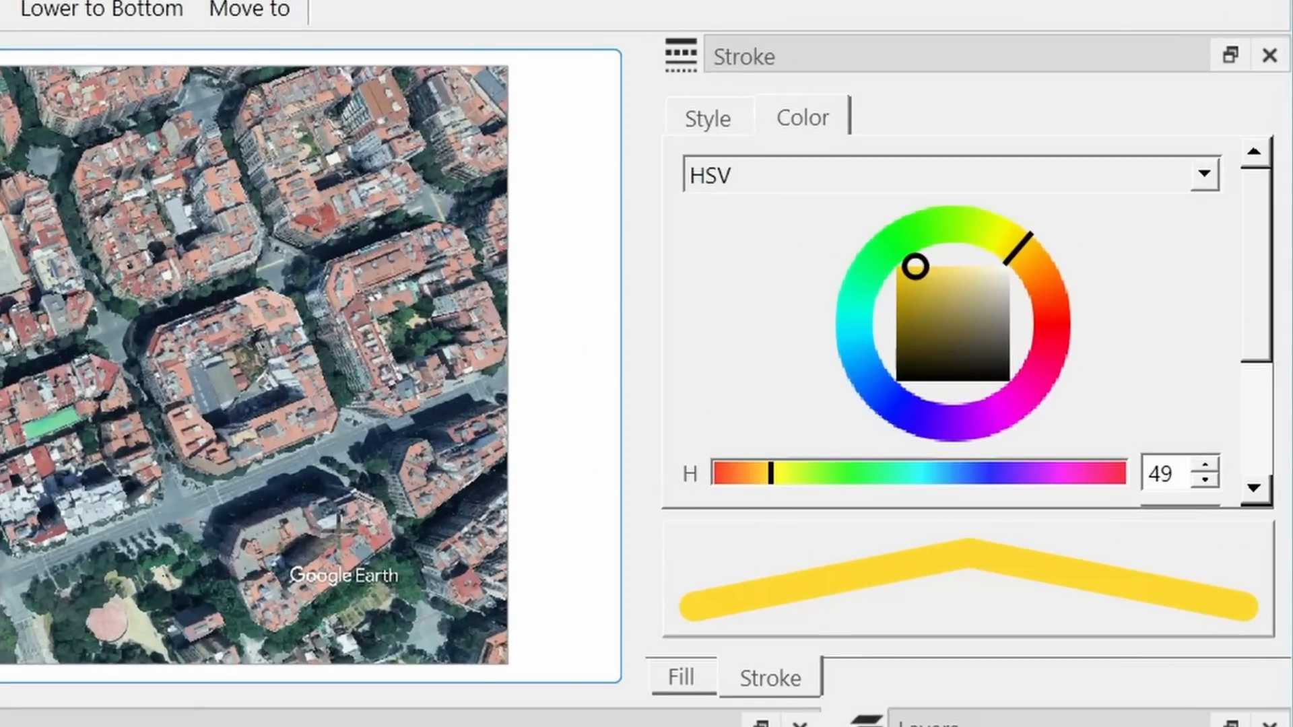
pyautogui.click(721, 128)
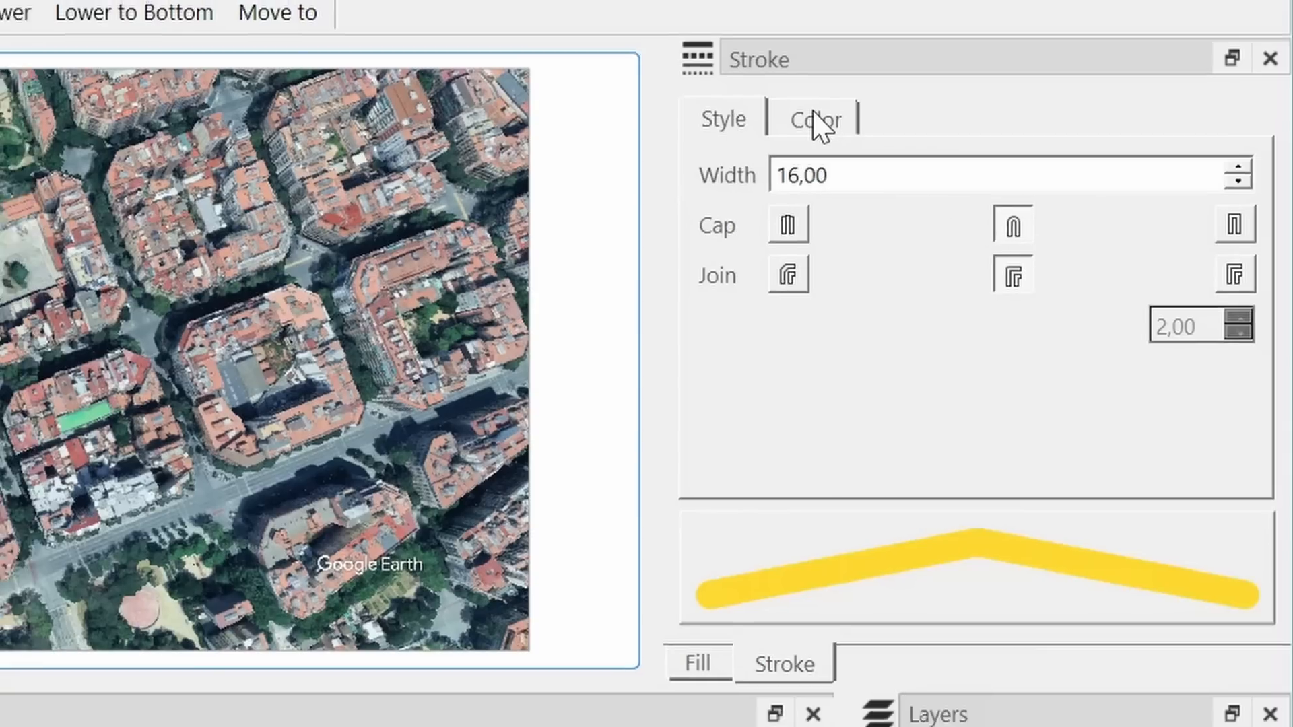
pyautogui.click(808, 123)
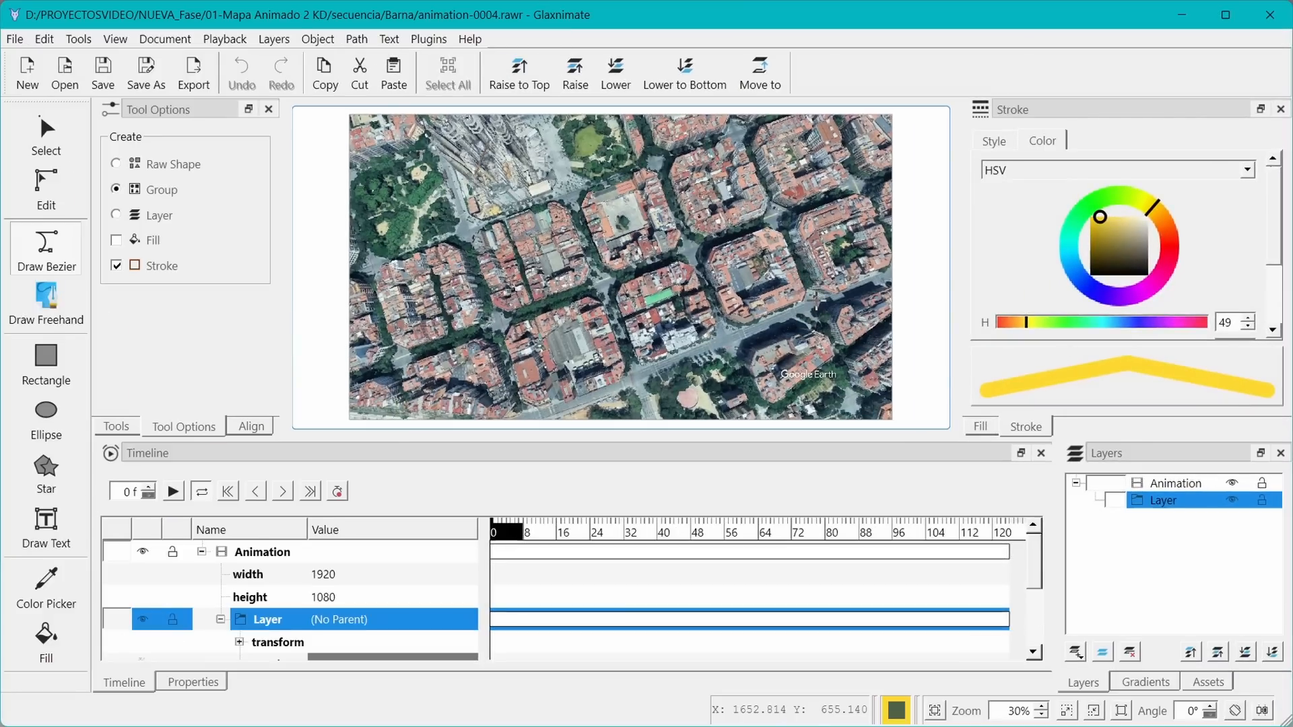
pyautogui.click(817, 299)
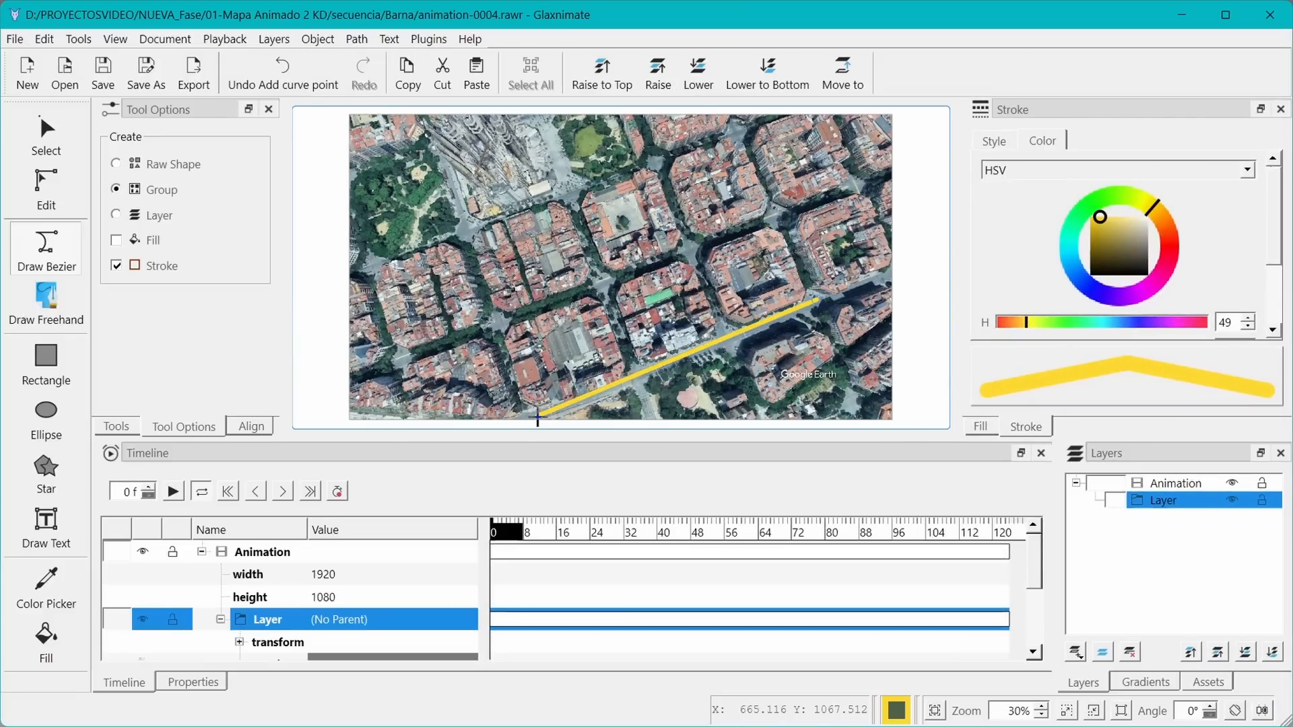
pyautogui.click(538, 416)
pyautogui.click(497, 330)
pyautogui.click(775, 210)
pyautogui.click(731, 135)
pyautogui.click(469, 225)
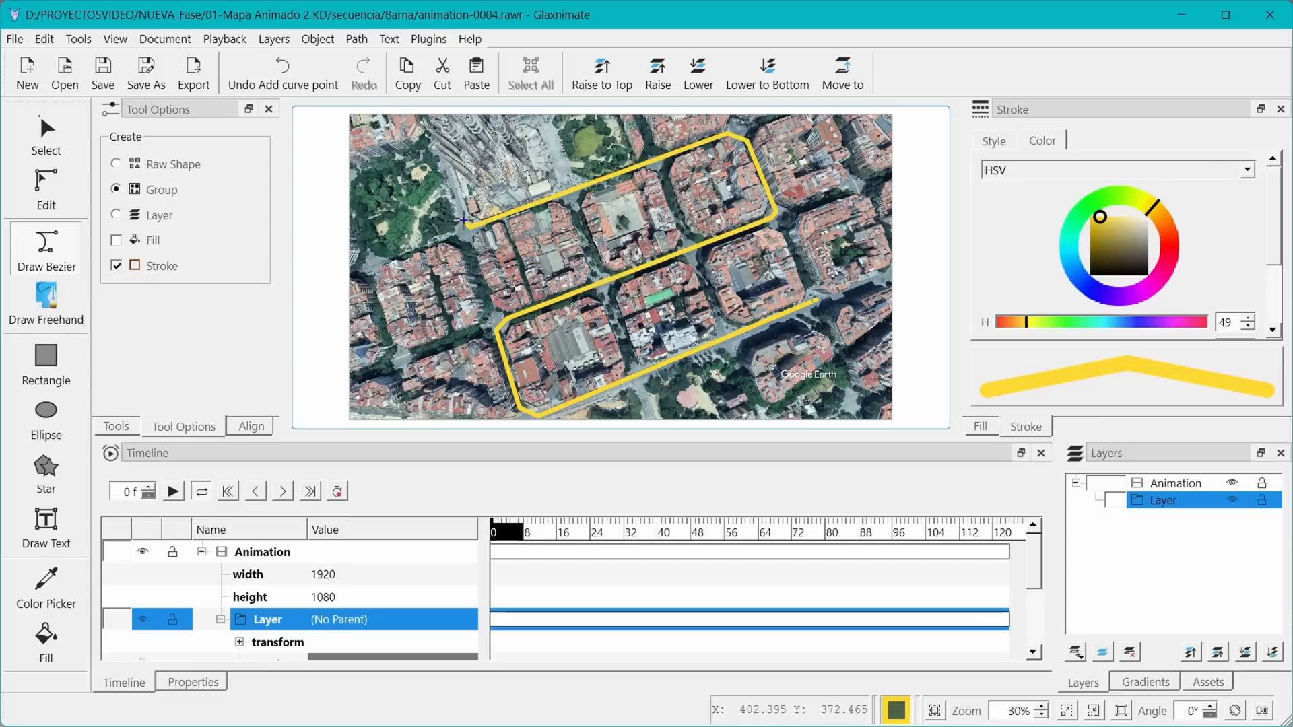
pyautogui.doubleClick(455, 185)
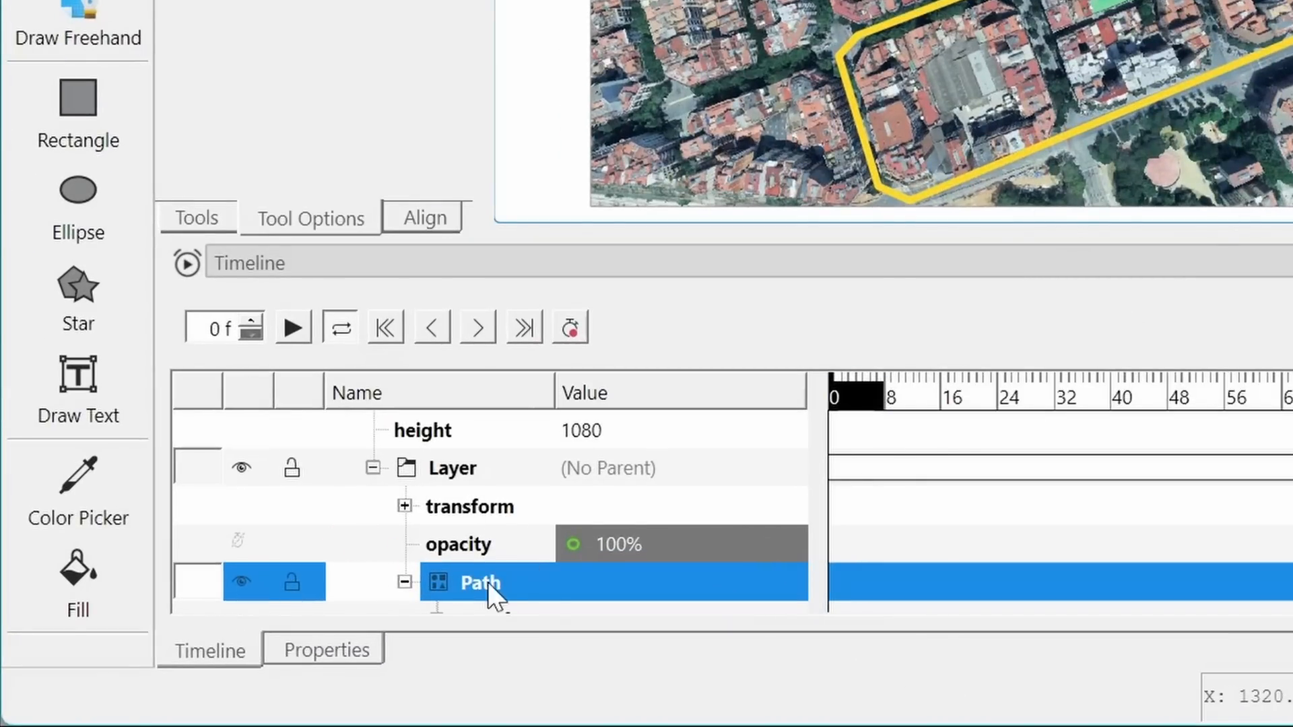
# Add a Trim Path modifier to the drawn path group
pyautogui.scroll(-2, 487, 582)
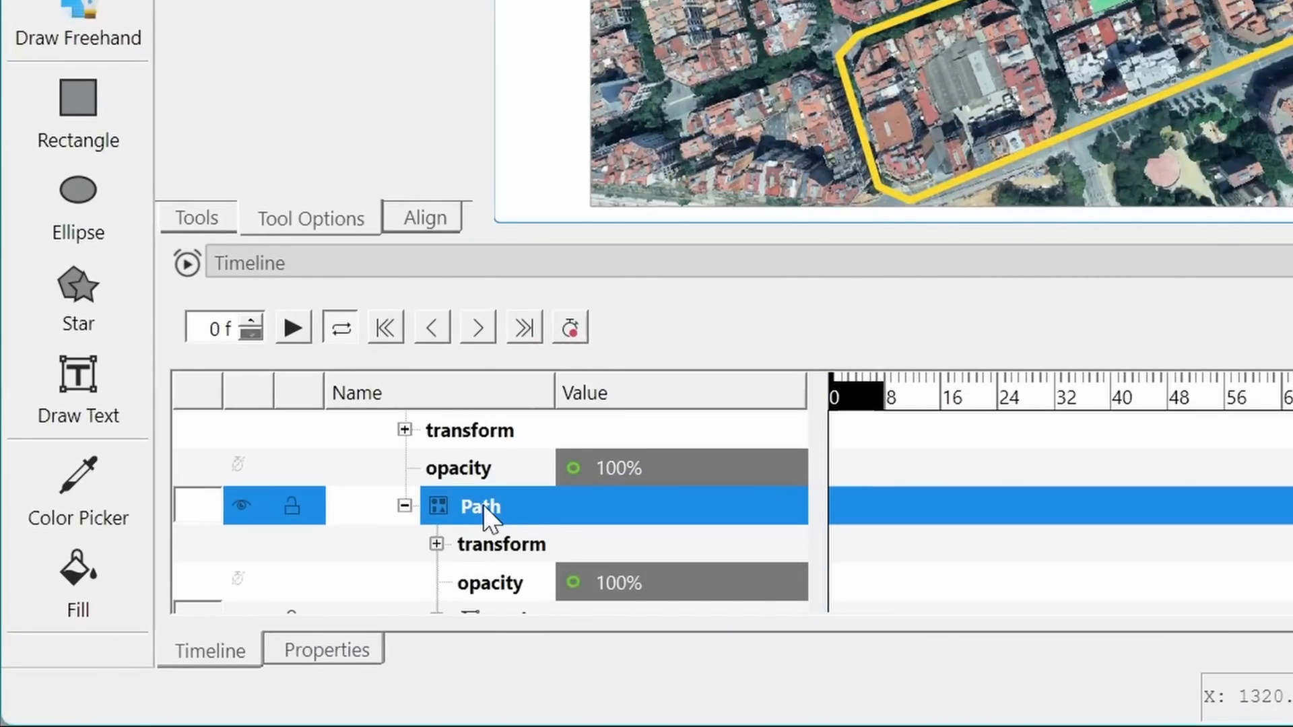
pyautogui.rightClick(485, 507)
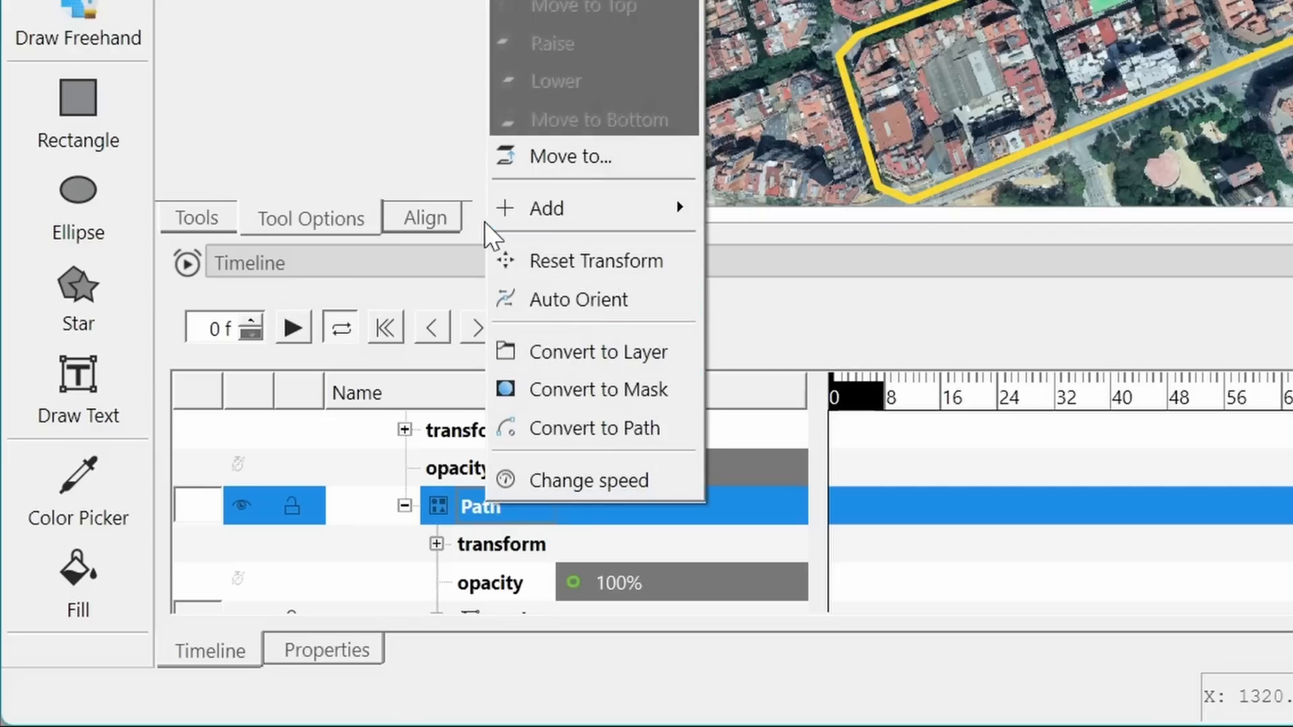
pyautogui.moveTo(544, 214)
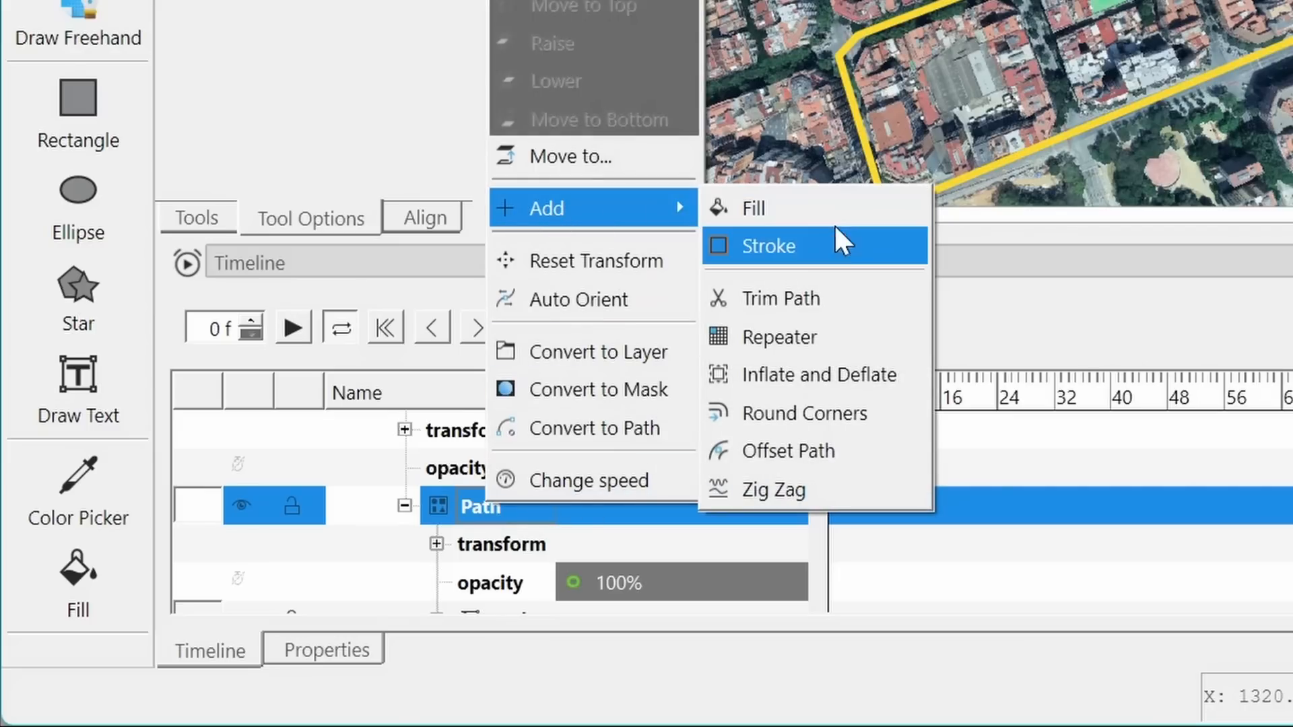
pyautogui.click(789, 296)
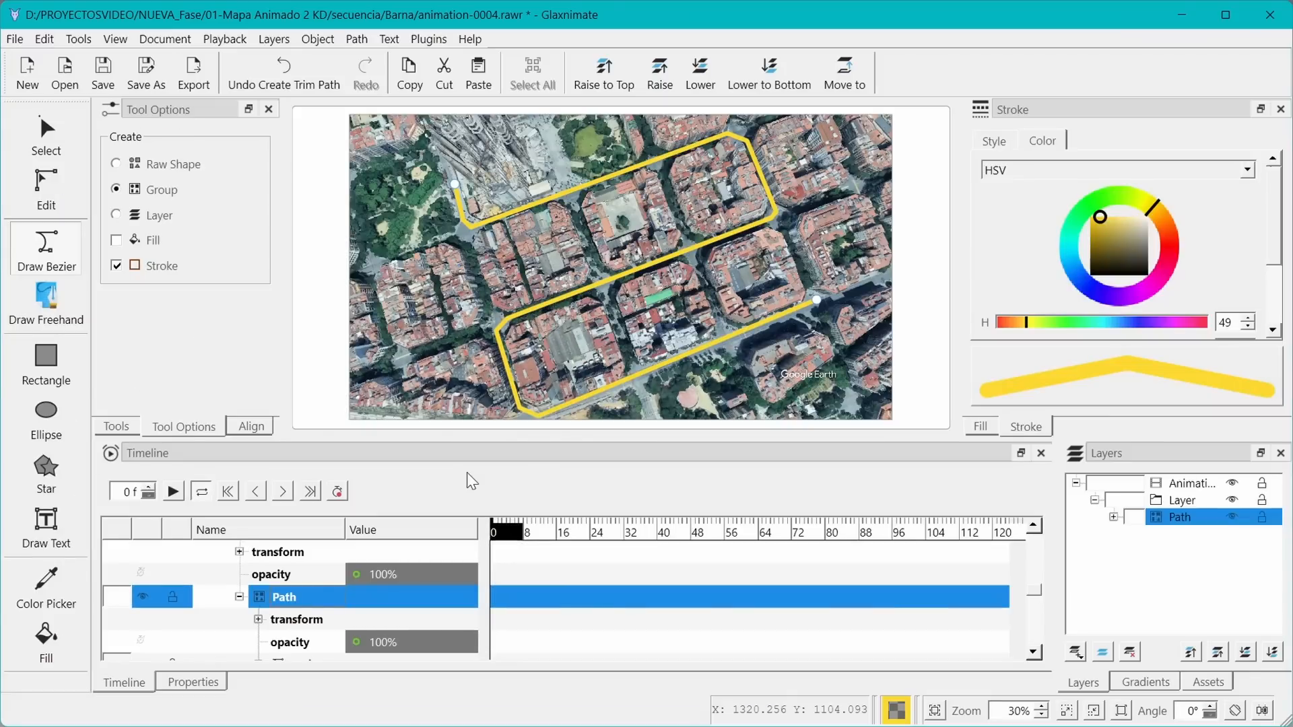
# Add a keyframe for the Trim Path end at 100% on frame 114, then return to frame 0
pyautogui.scroll(-1, 355, 631)
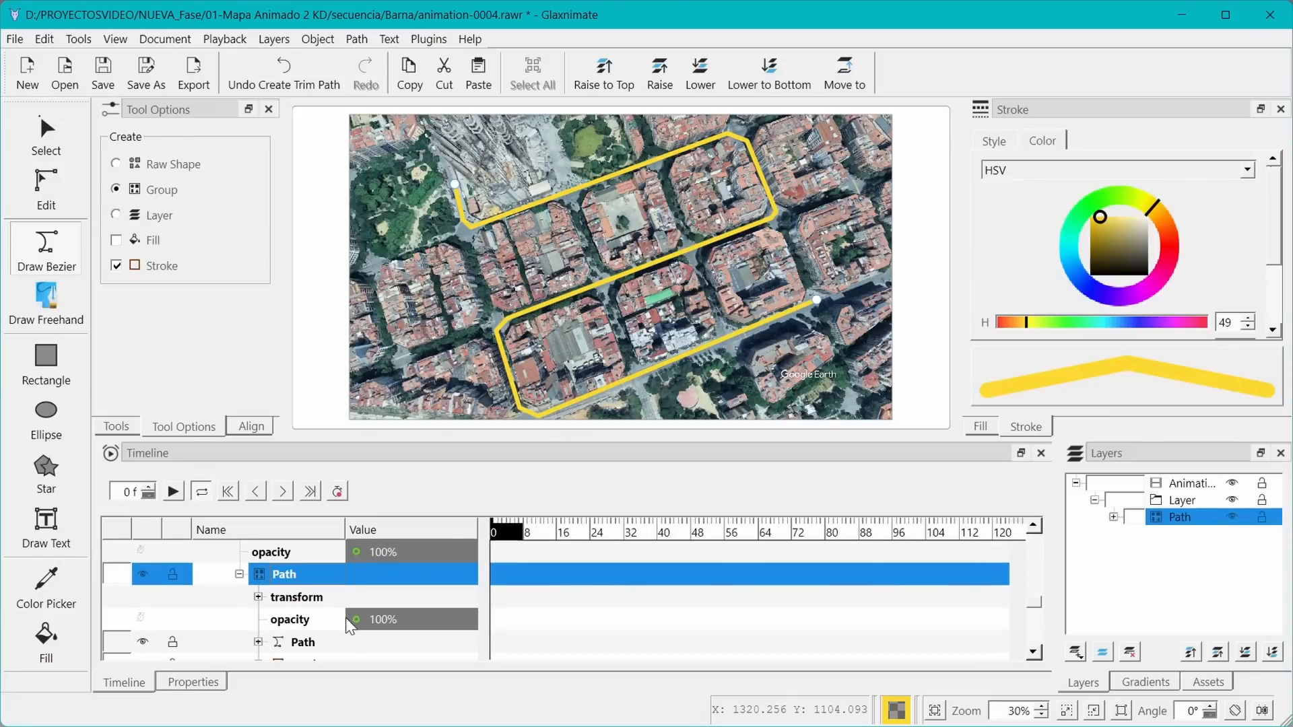
pyautogui.click(258, 642)
pyautogui.scroll(-2, 404, 610)
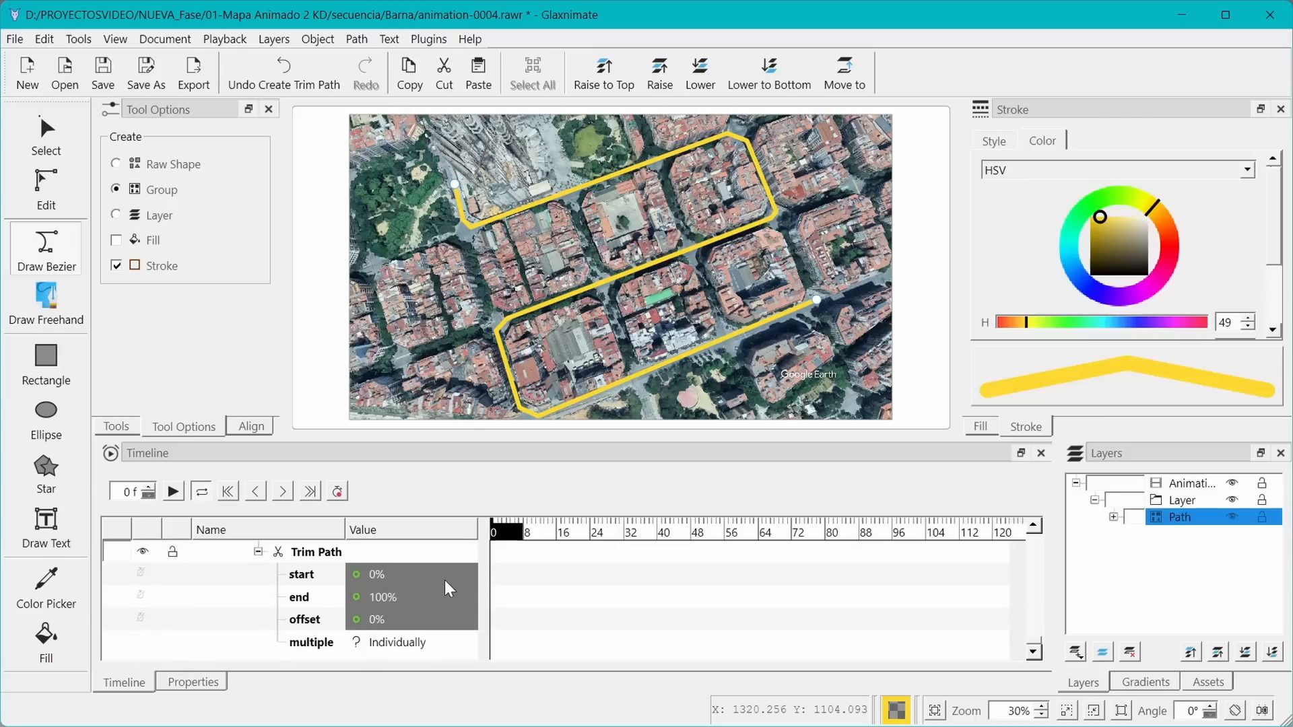
pyautogui.click(968, 539)
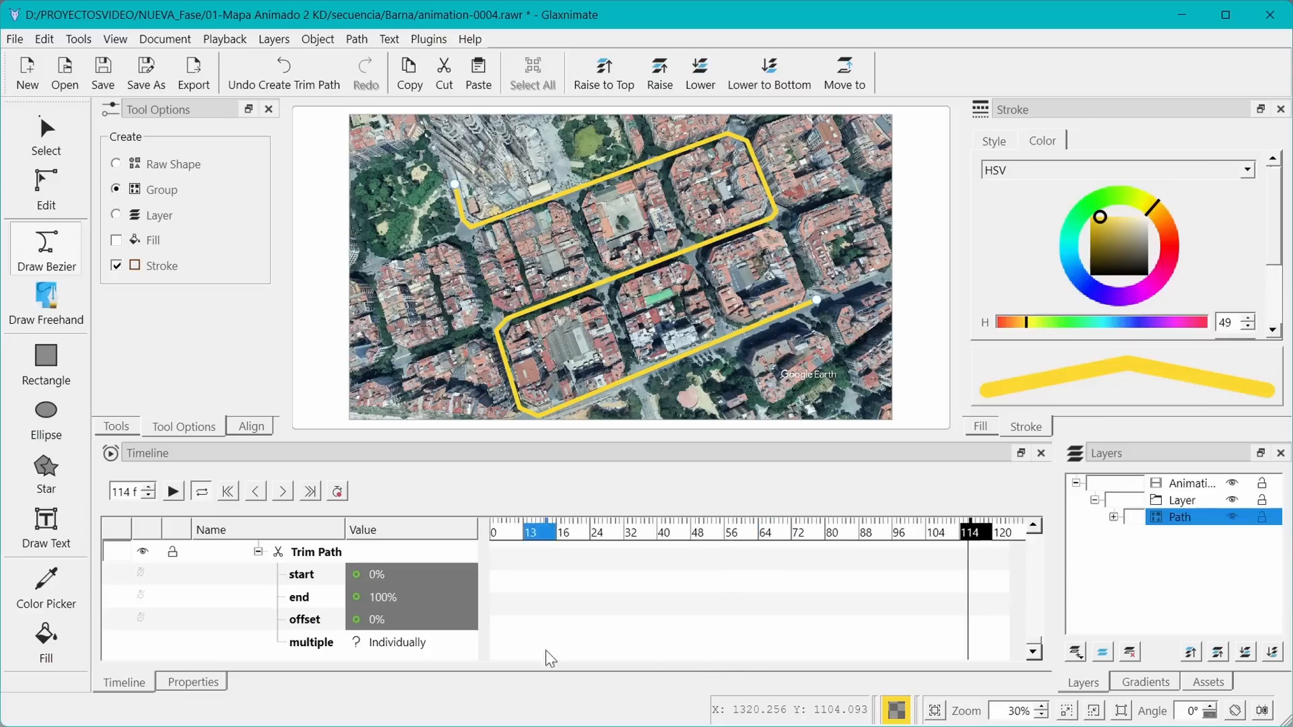
pyautogui.rightClick(427, 597)
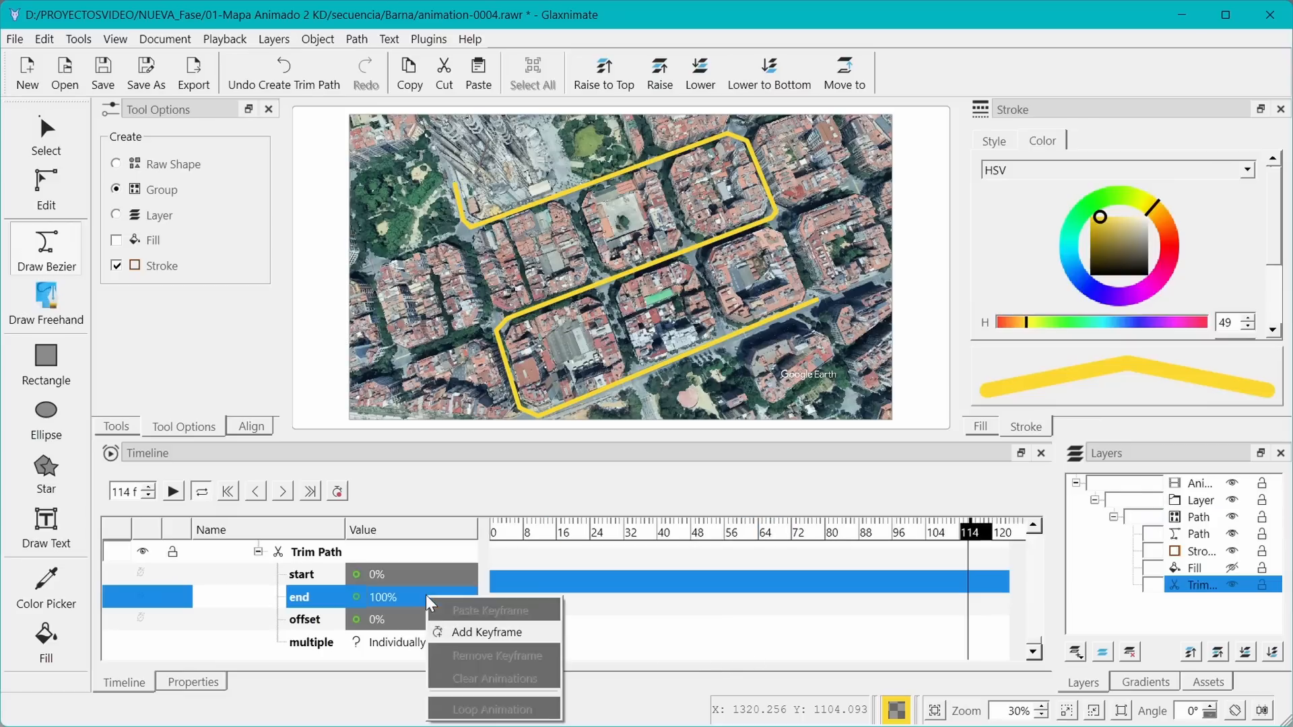
pyautogui.click(471, 633)
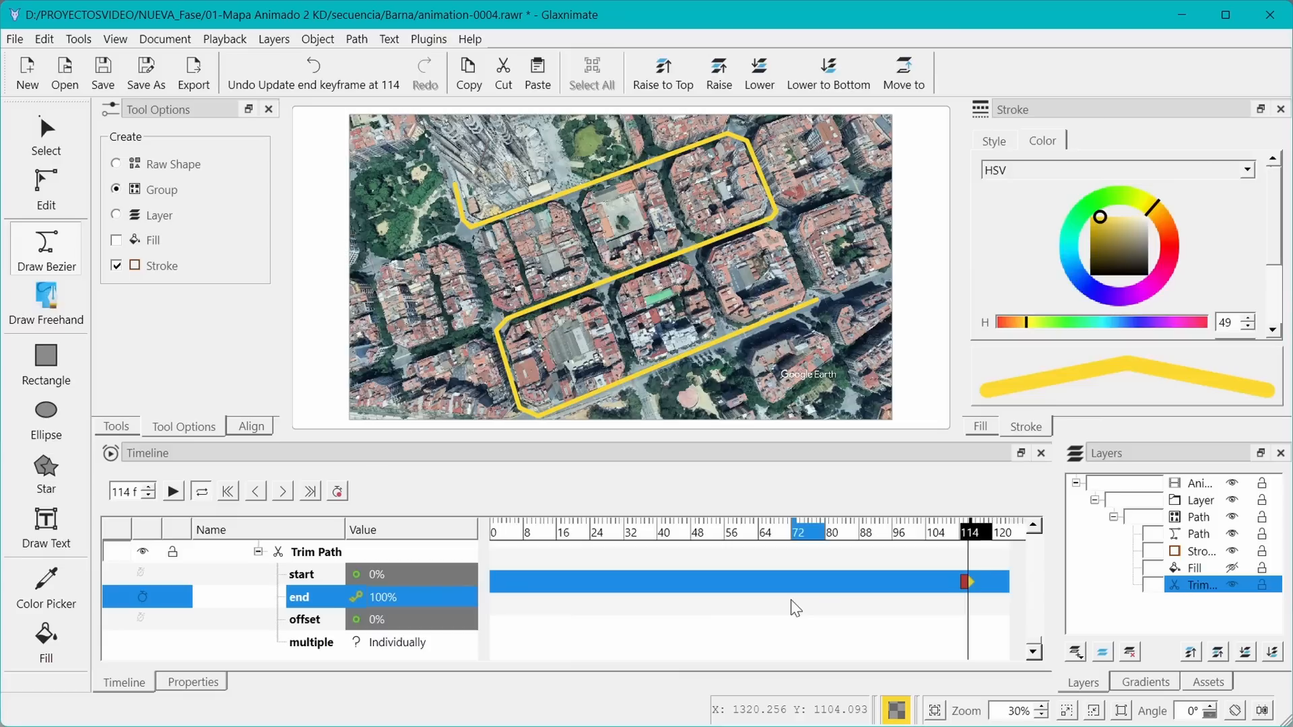
pyautogui.click(228, 492)
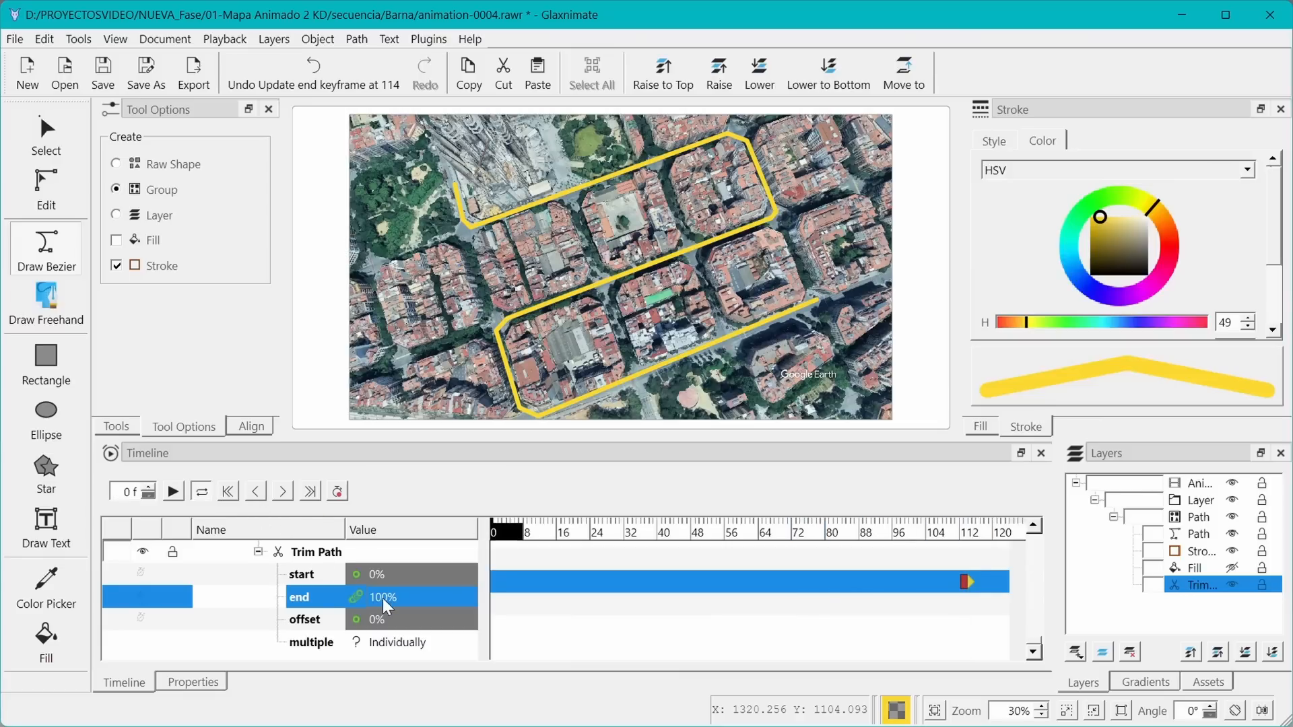
# Set the Trim Path end to 0% on frame 0 and add a keyframe for it there
pyautogui.doubleClick(385, 597)
pyautogui.write('0')
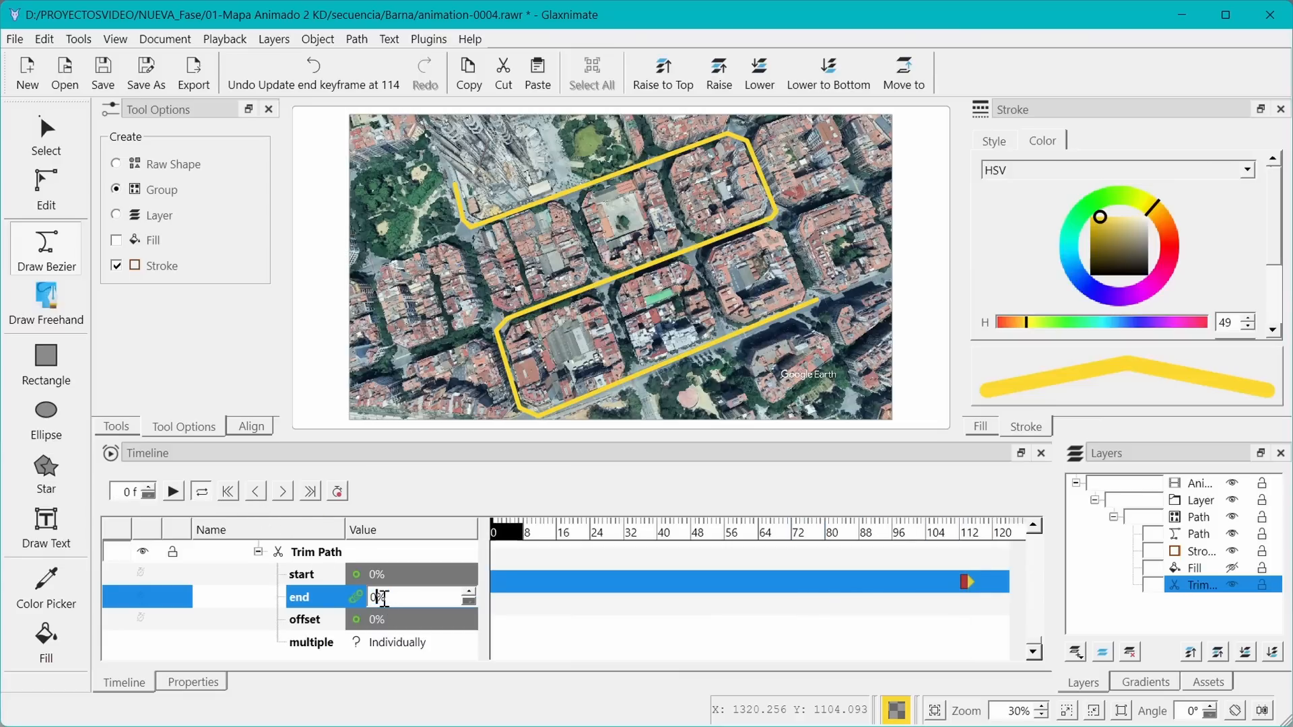
pyautogui.press('Return')
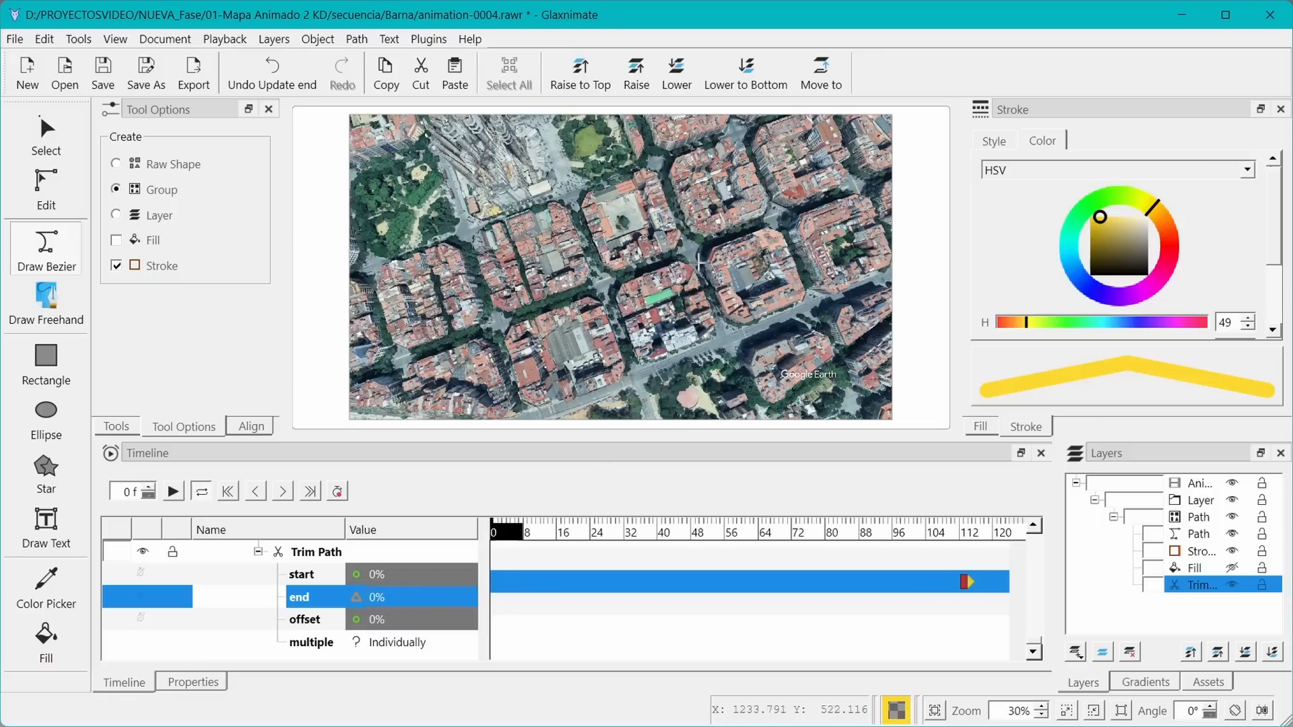
pyautogui.rightClick(418, 601)
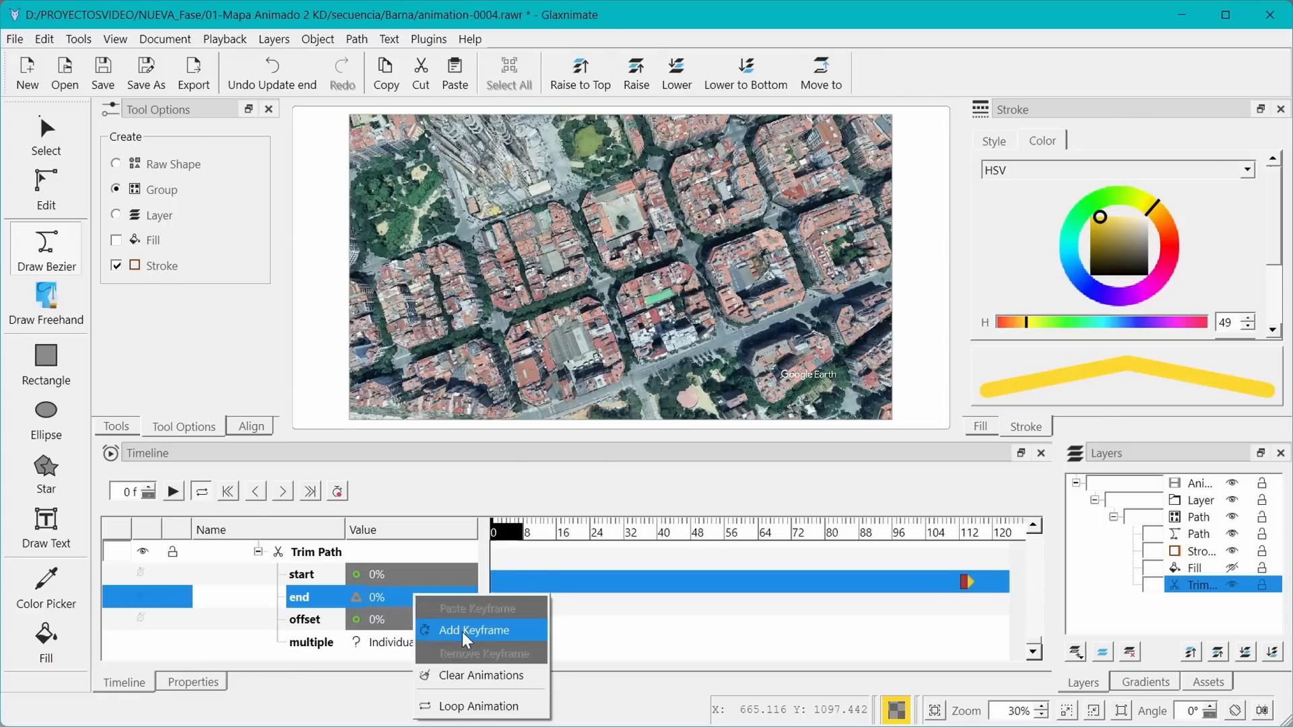
pyautogui.click(458, 628)
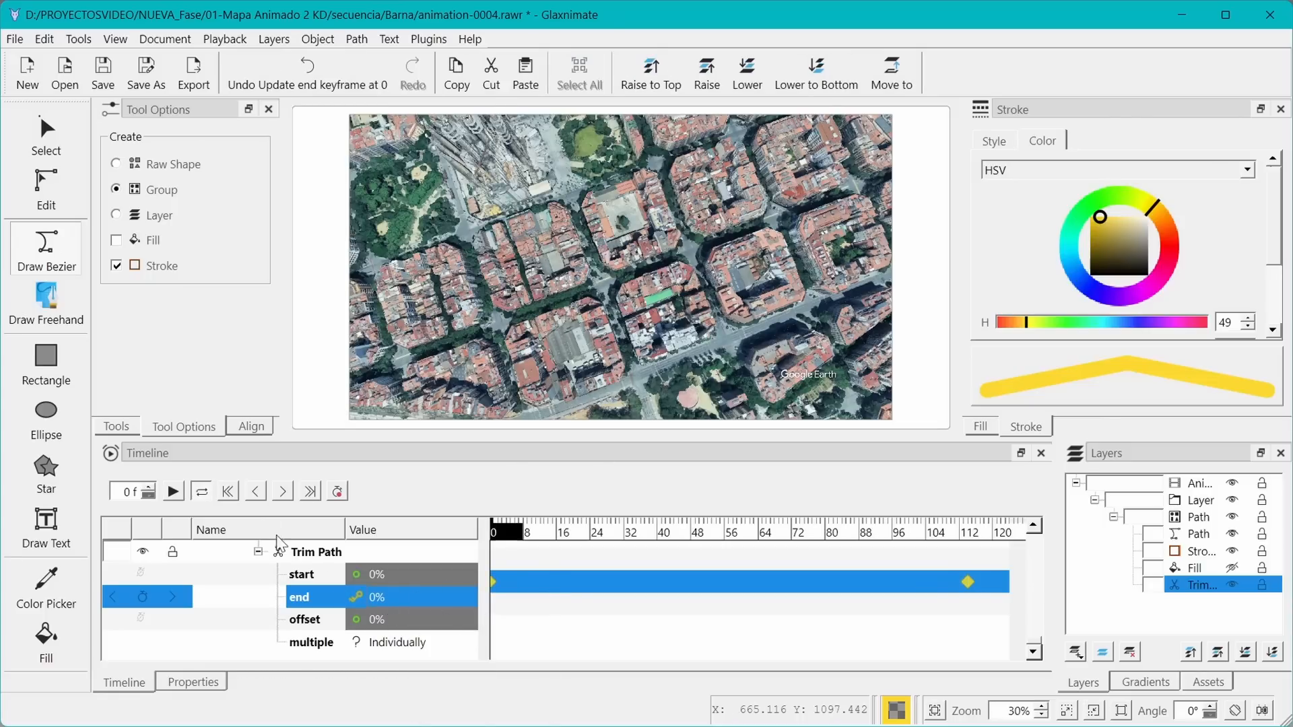
# Open animation-0004.rawr from the Barna folder, then close Glaxnimate to return to Kdenlive
pyautogui.click(174, 492)
pyautogui.click(66, 69)
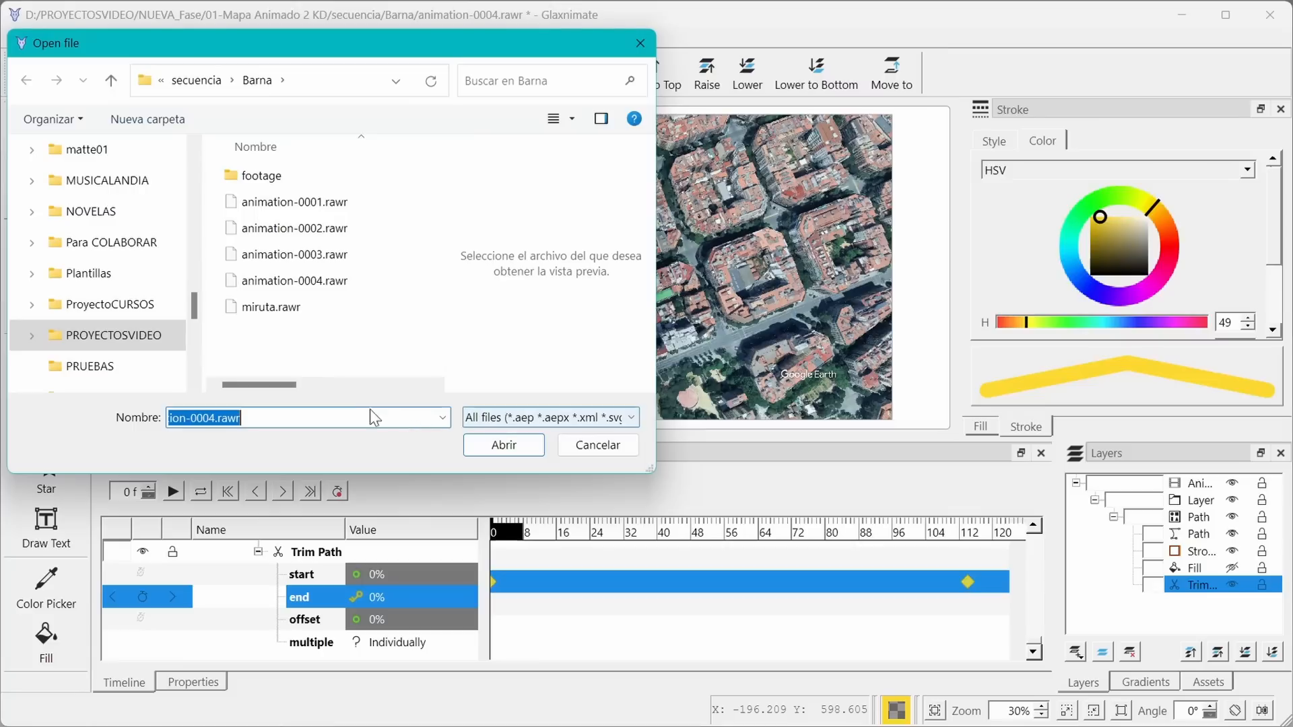
pyautogui.click(301, 284)
pyautogui.click(499, 444)
pyautogui.click(569, 419)
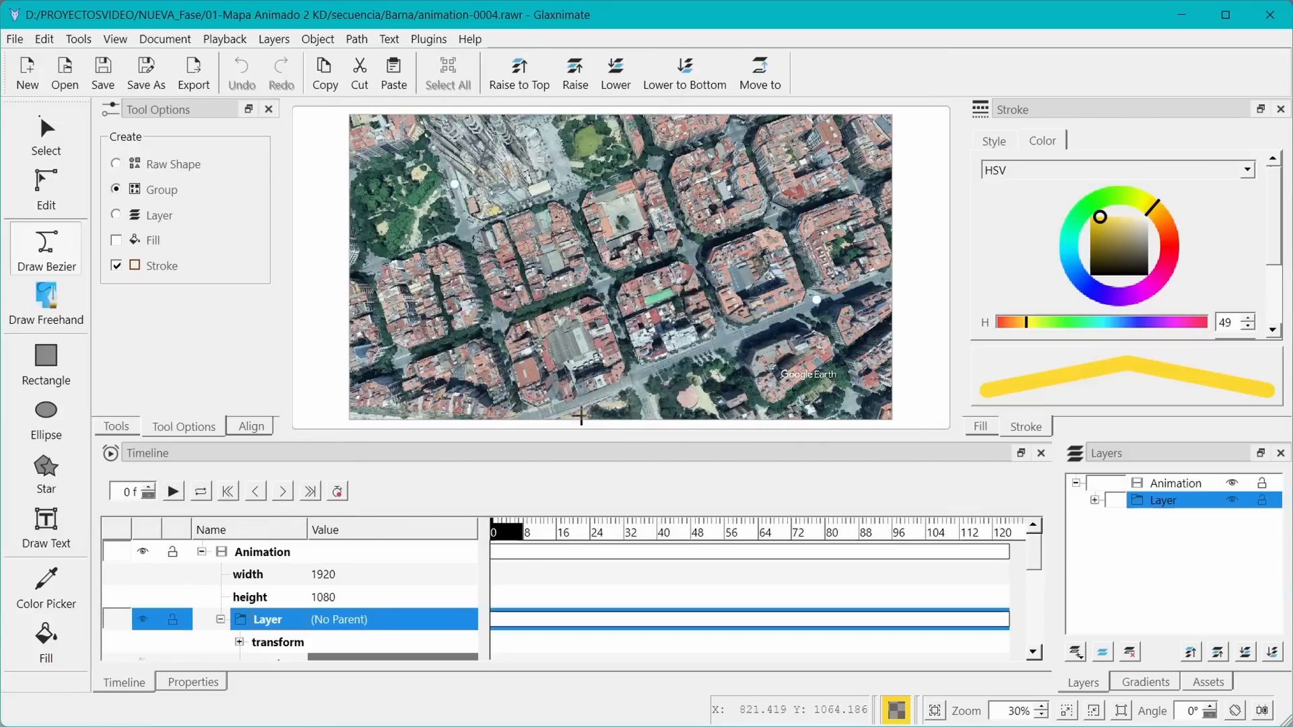
pyautogui.click(1270, 16)
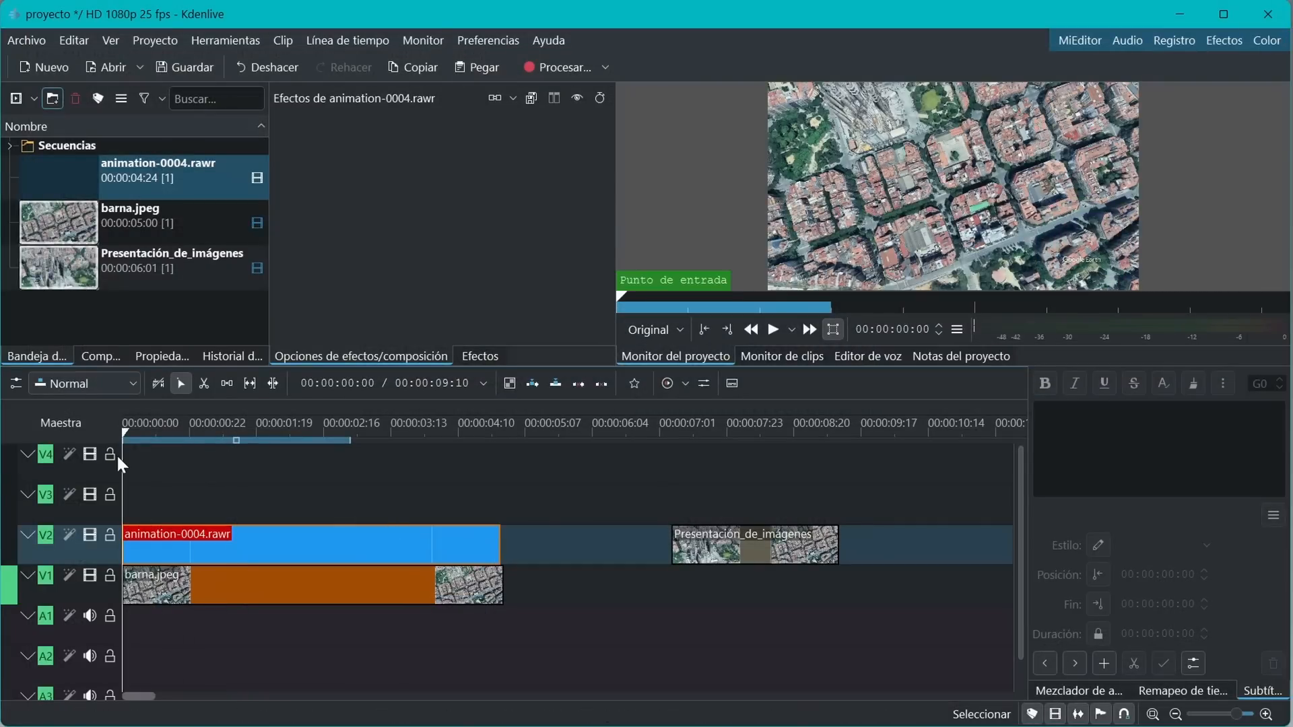
# Preview the project, then move the Presentación_de_imágenes clip onto track V3 near the start
pyautogui.click(772, 331)
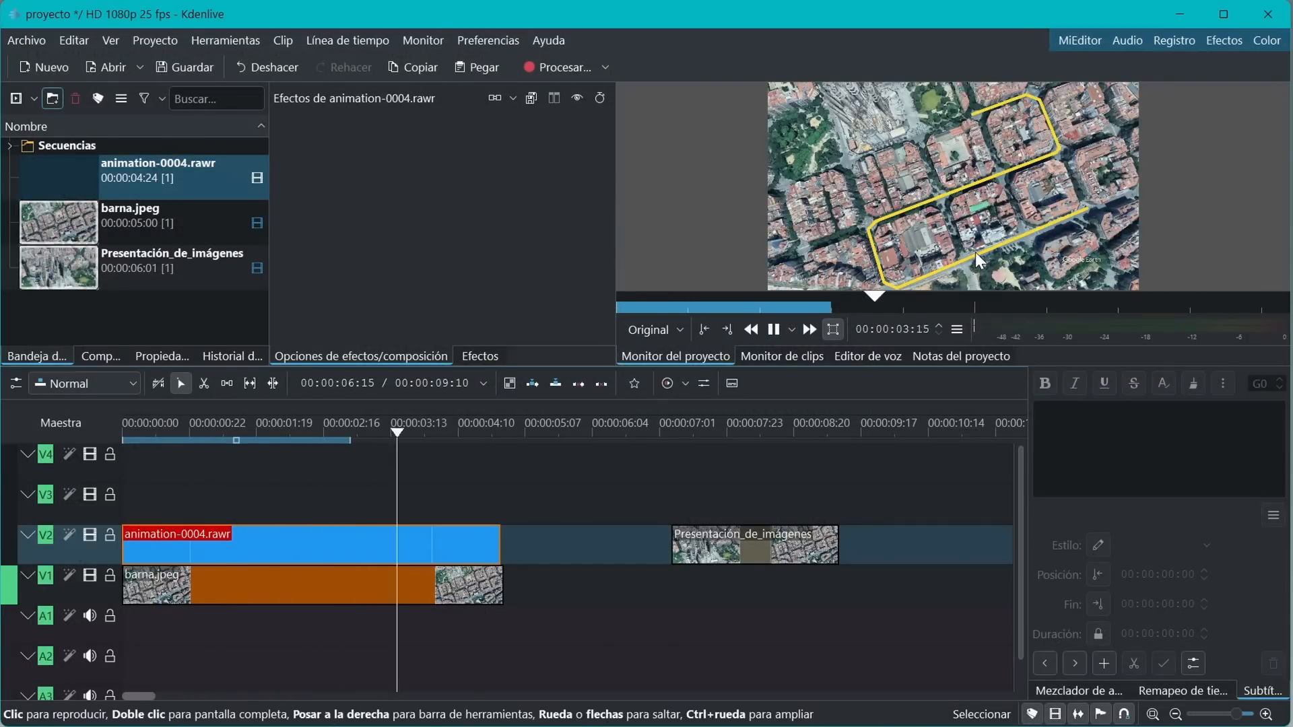
pyautogui.click(622, 538)
pyautogui.moveTo(738, 536); pyautogui.dragTo(247, 502)
pyautogui.click(421, 506)
# Shift barna.jpeg and the animation clip right and place Presentación_de_imágenes at the start of track V1
pyautogui.click(452, 581)
pyautogui.keyDown('shift'); pyautogui.click(447, 547); pyautogui.keyUp('shift')
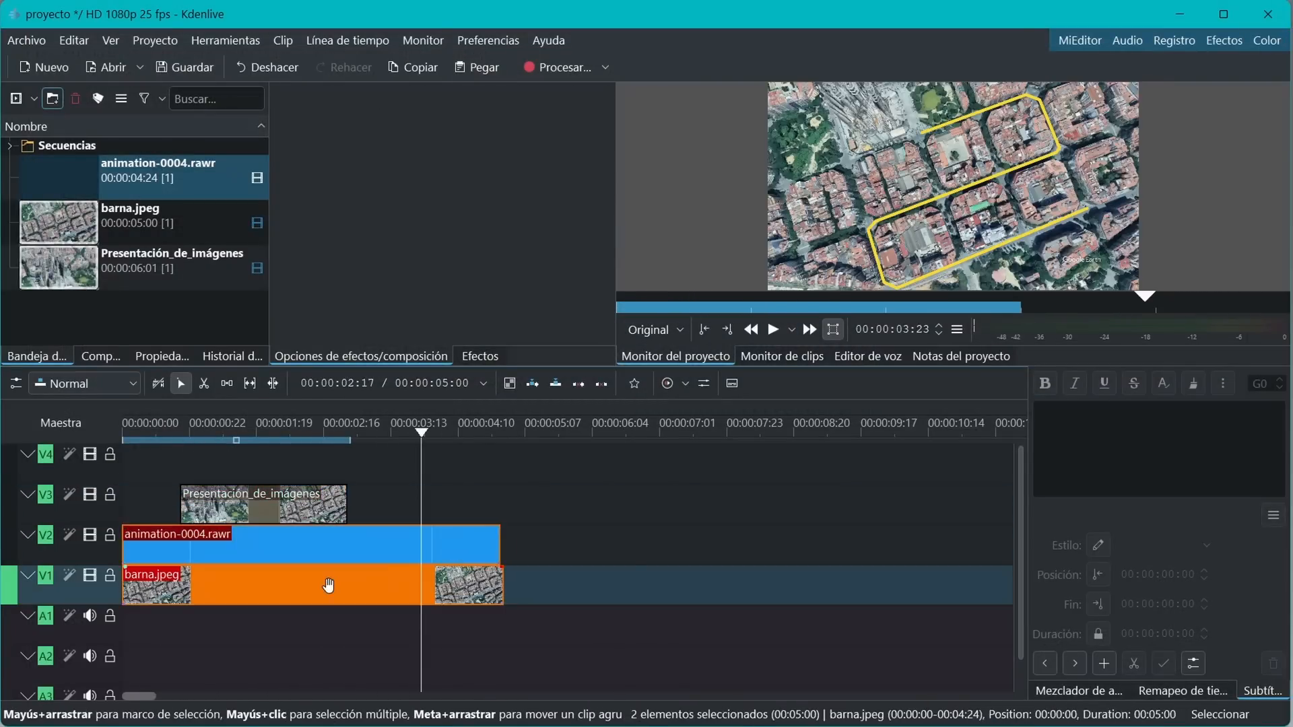
pyautogui.moveTo(332, 585); pyautogui.dragTo(558, 584)
pyautogui.moveTo(264, 505); pyautogui.dragTo(206, 581)
pyautogui.moveTo(535, 584); pyautogui.dragTo(477, 592)
# Render the project to an MP4 file, confirming the output in the save dialog
pyautogui.click(552, 63)
pyautogui.scroll(1, 750, 337)
pyautogui.scroll(-1, 649, 400)
pyautogui.click(751, 195)
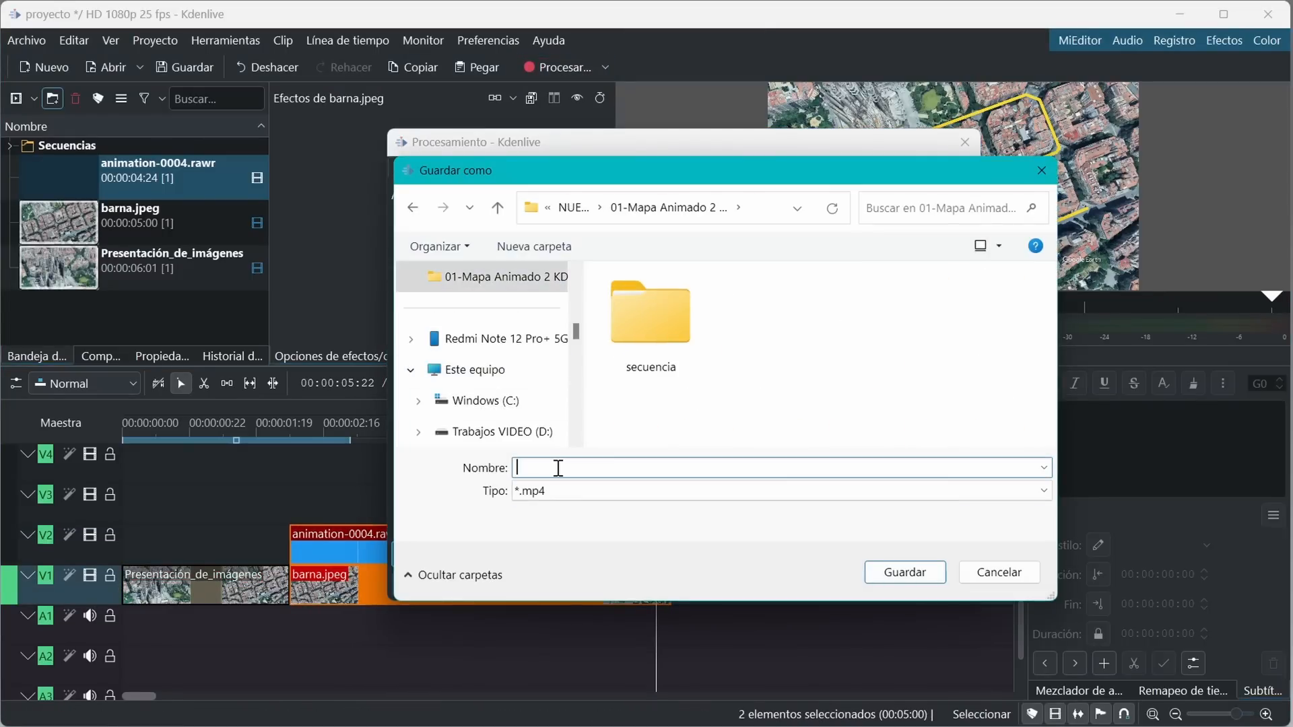
pyautogui.press('Return')
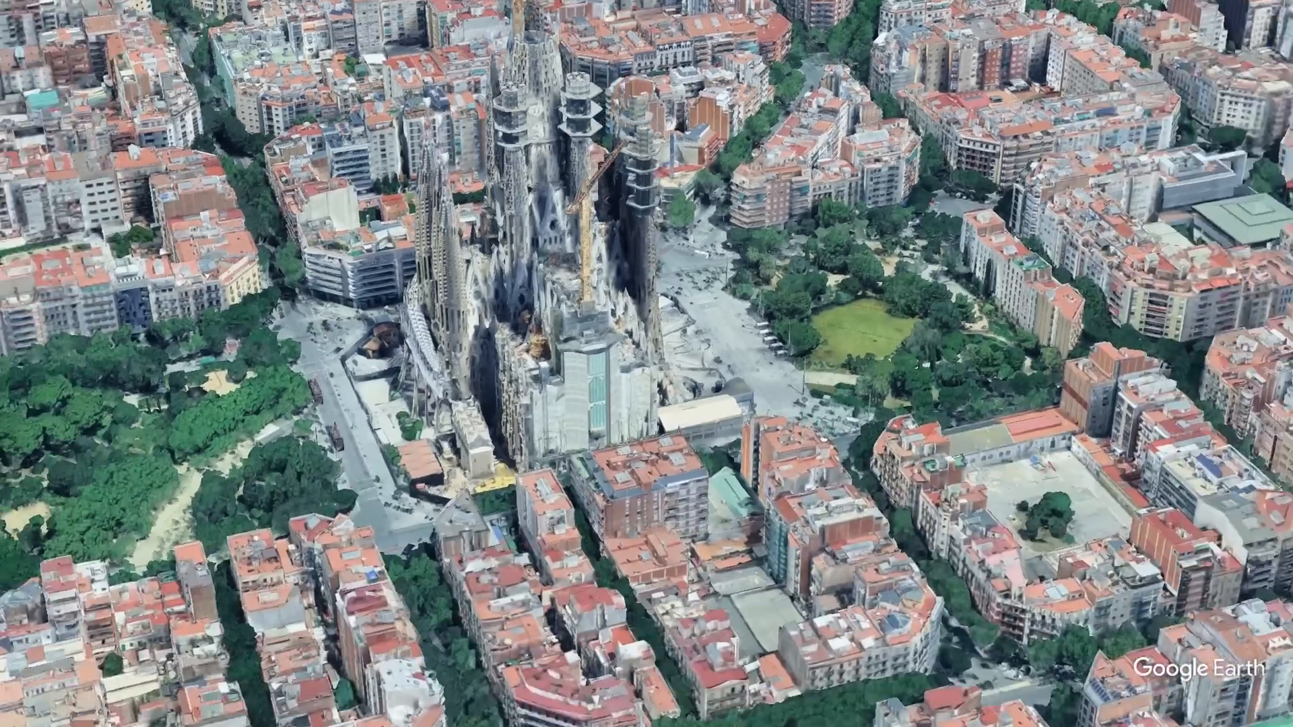